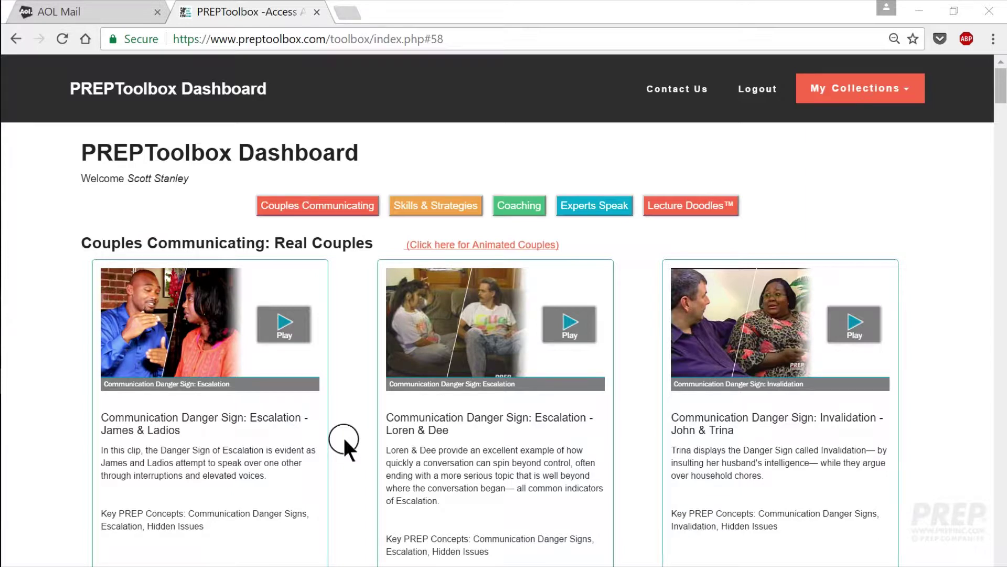
Browse the Couples Communicating: Real Couples videos, examining their descriptions, key PREP concepts and collection and sharing options
scroll(344, 438, down, 12)
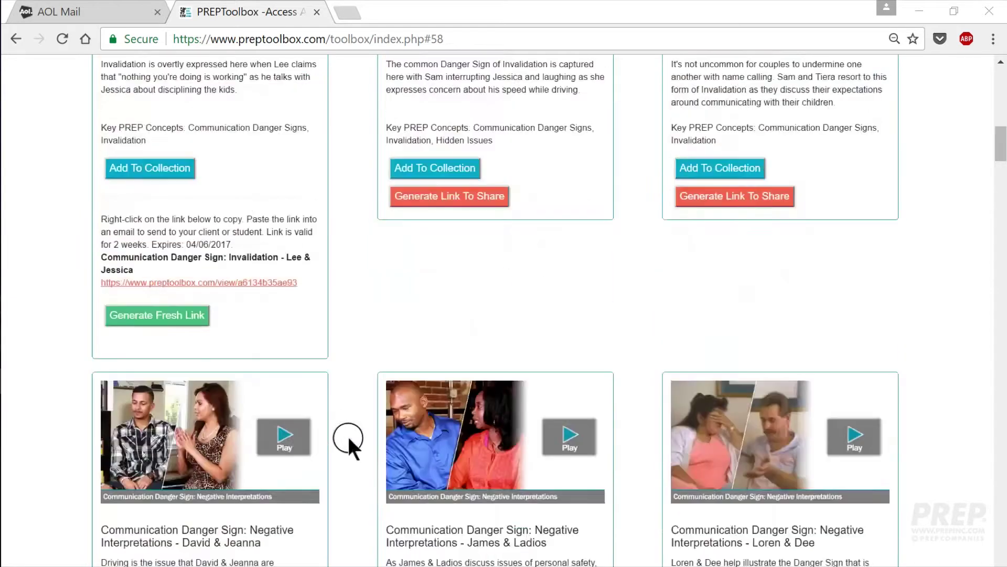
scroll(348, 436, down, 10)
scroll(360, 452, down, 2)
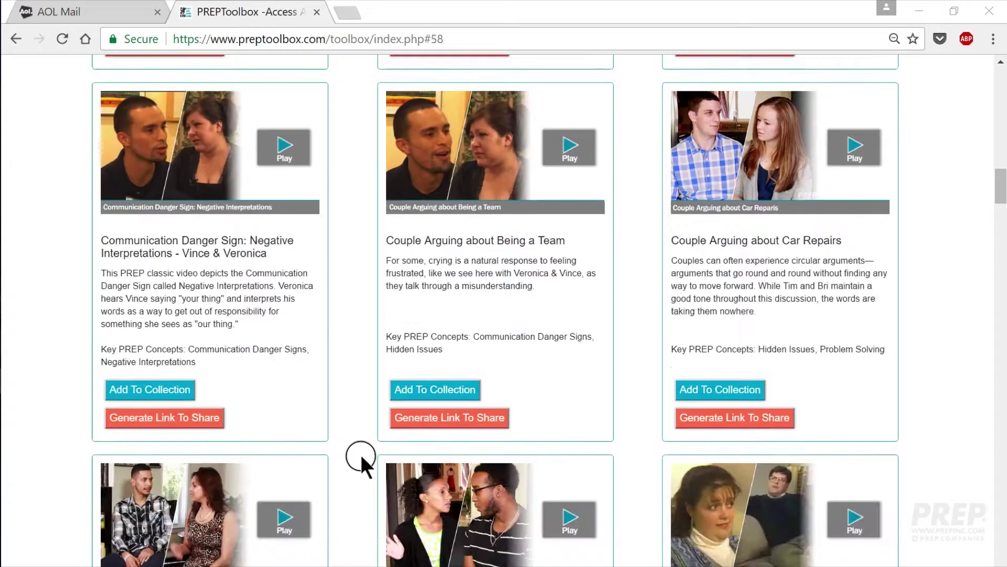
scroll(361, 453, up, 3)
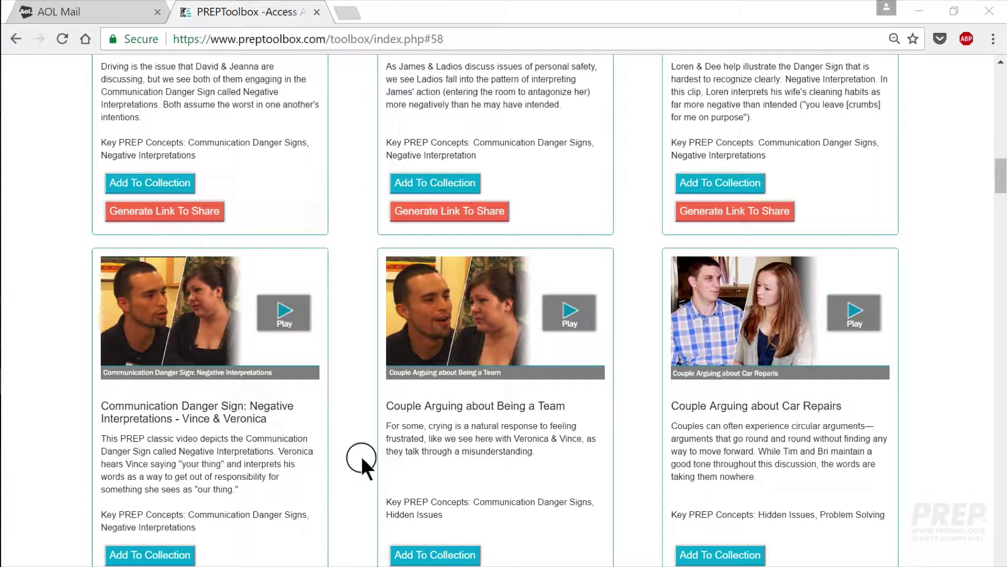
scroll(360, 455, up, 15)
scroll(362, 459, up, 11)
scroll(362, 456, down, 6)
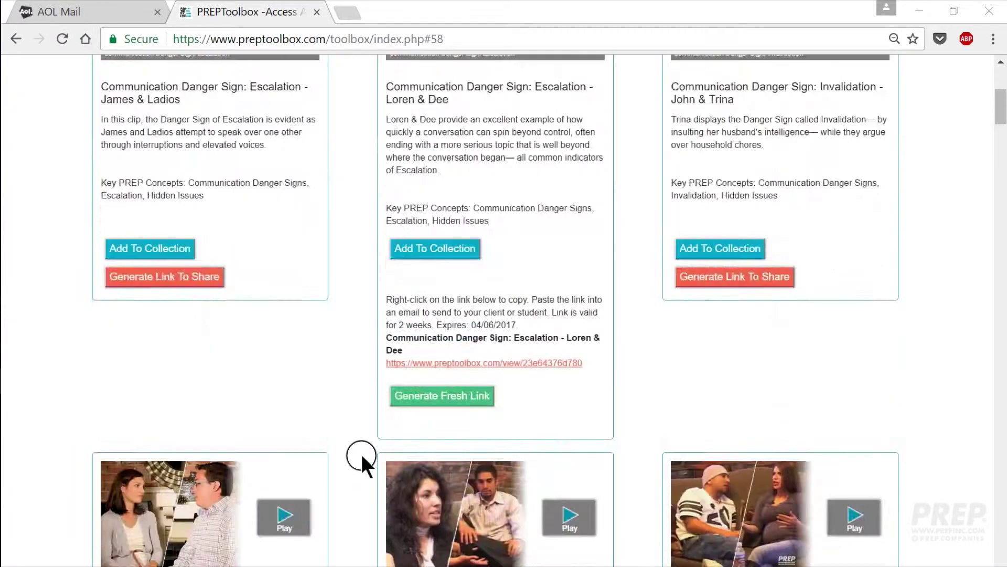
scroll(360, 453, down, 12)
scroll(361, 462, down, 8)
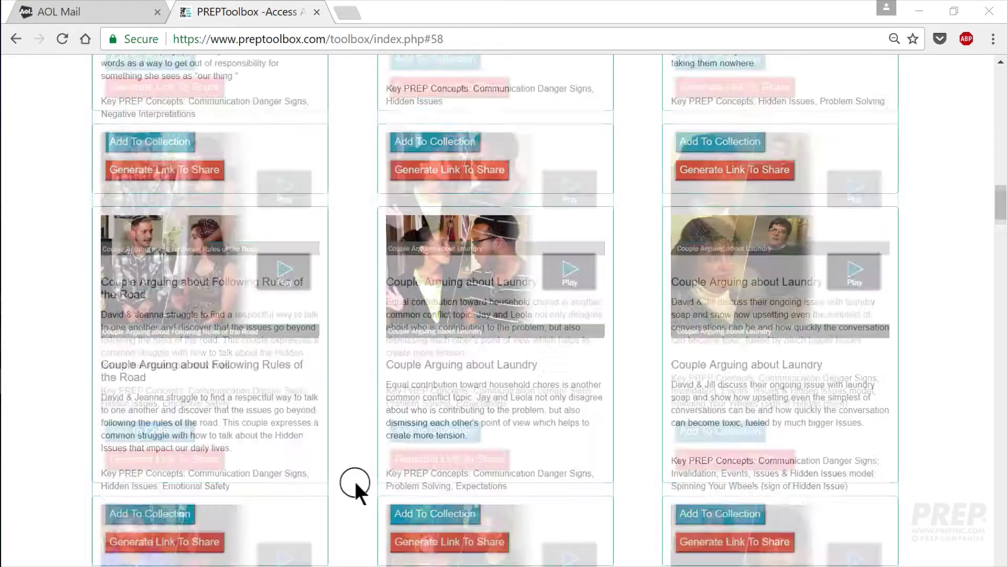
scroll(356, 479, up, 3)
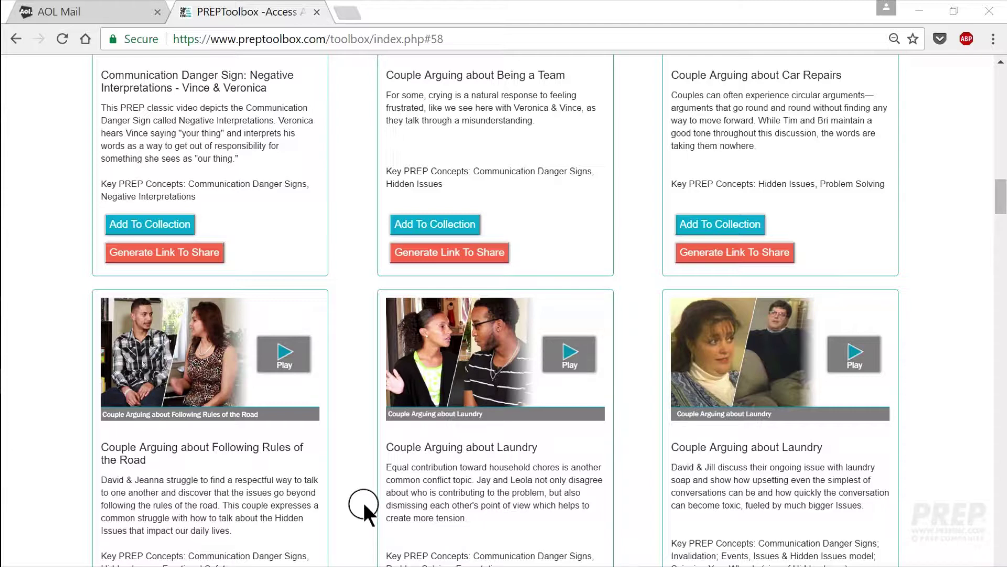
scroll(353, 482, up, 5)
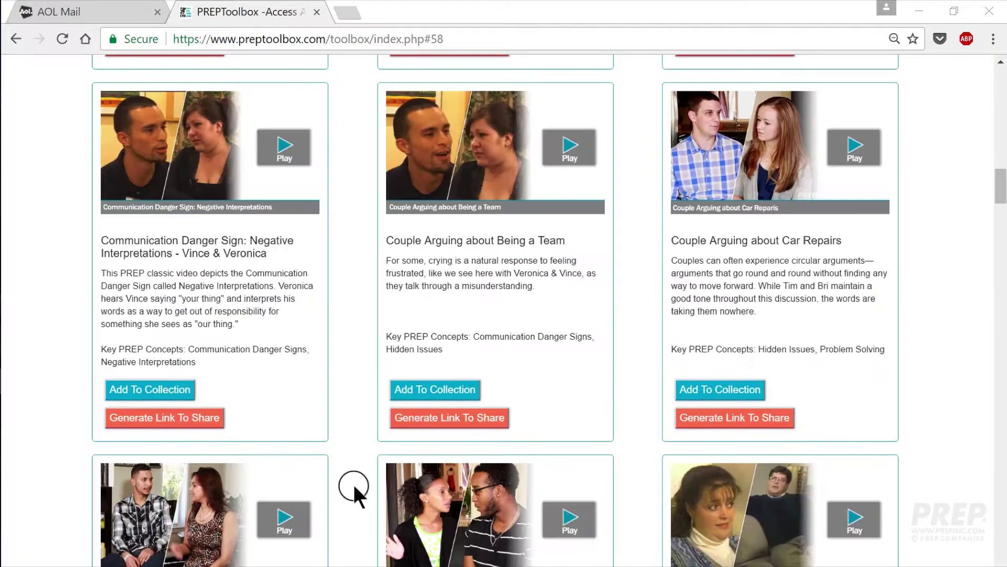
scroll(352, 482, up, 5)
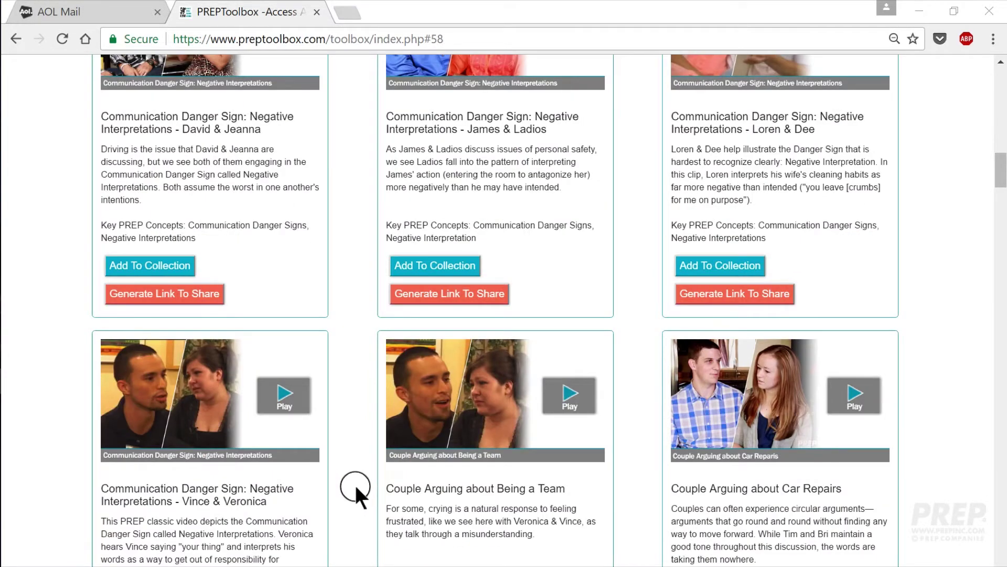
scroll(357, 488, down, 5)
scroll(355, 496, down, 3)
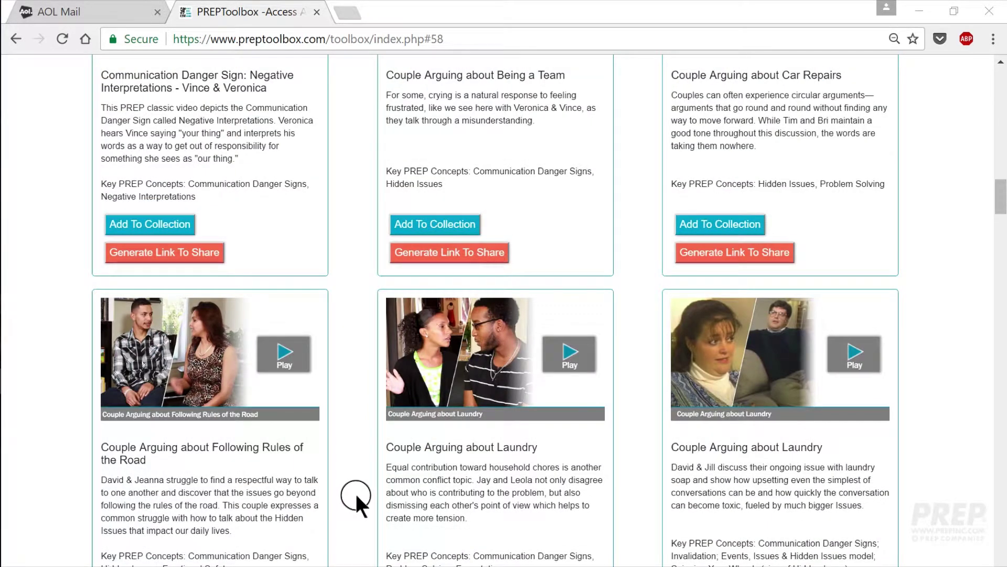
scroll(357, 496, down, 2)
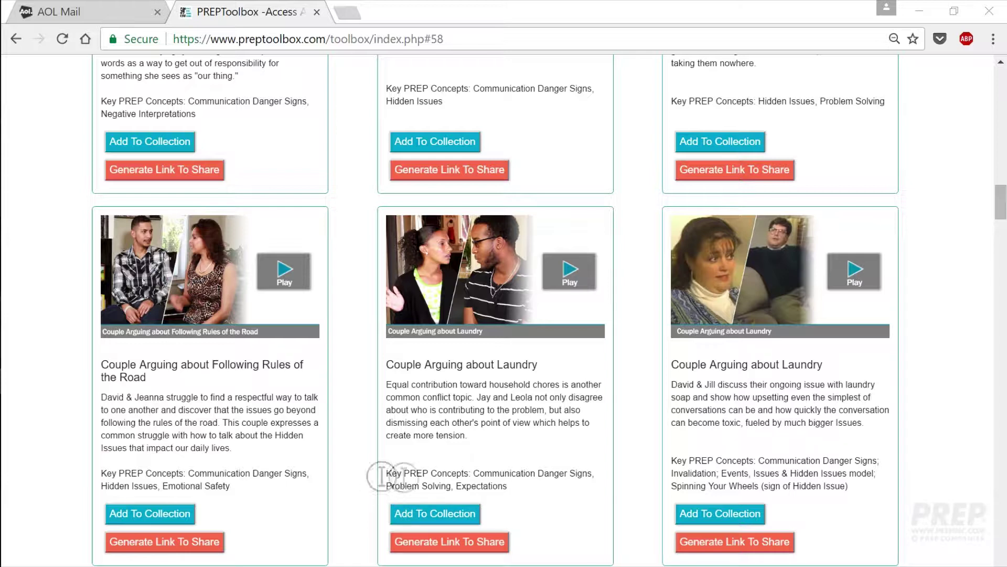
scroll(372, 495, up, 2)
scroll(370, 497, up, 7)
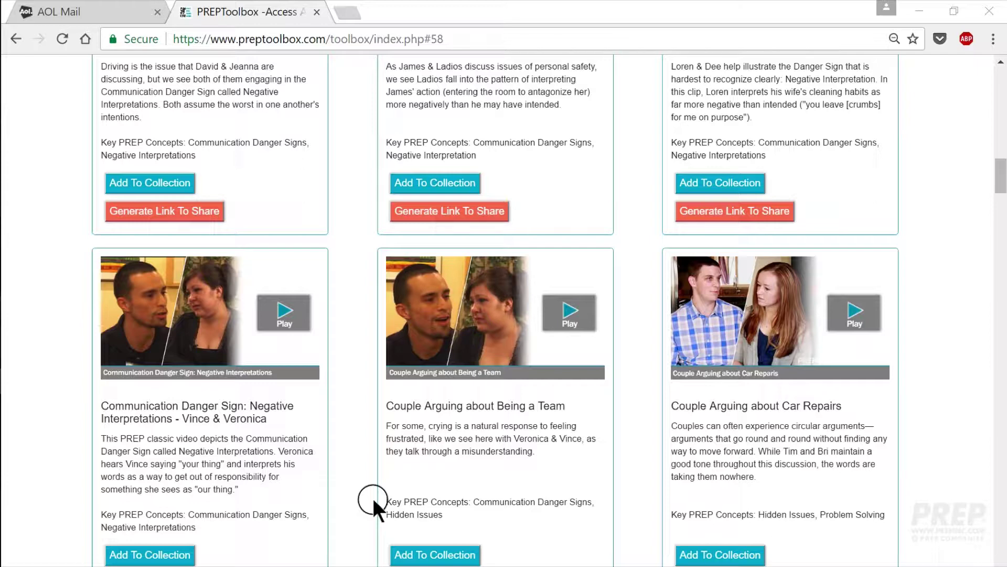
Open the add-to-collection form for the first Communication Danger Sign: Escalation video in the Real Couples section
scroll(372, 495, up, 20)
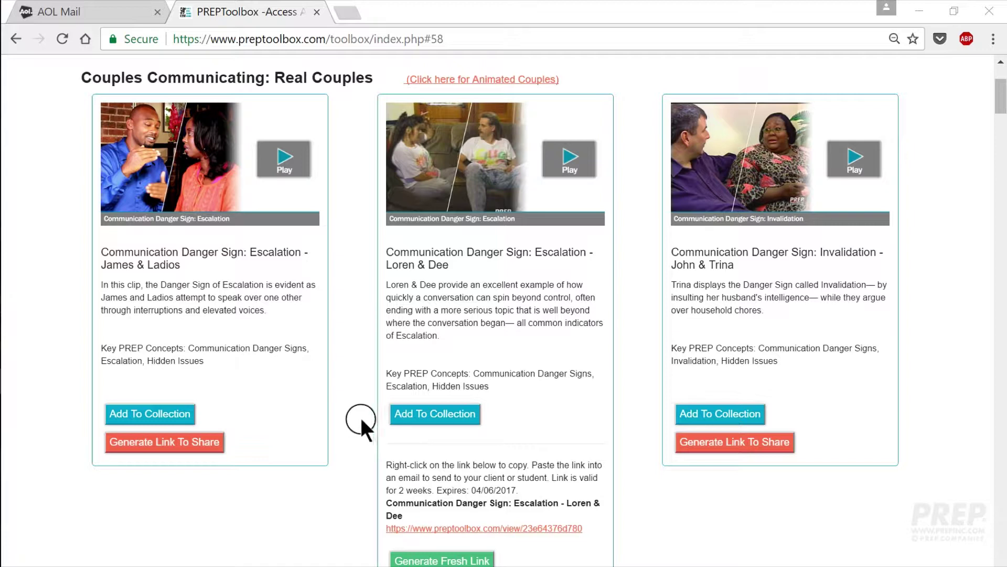
click(153, 414)
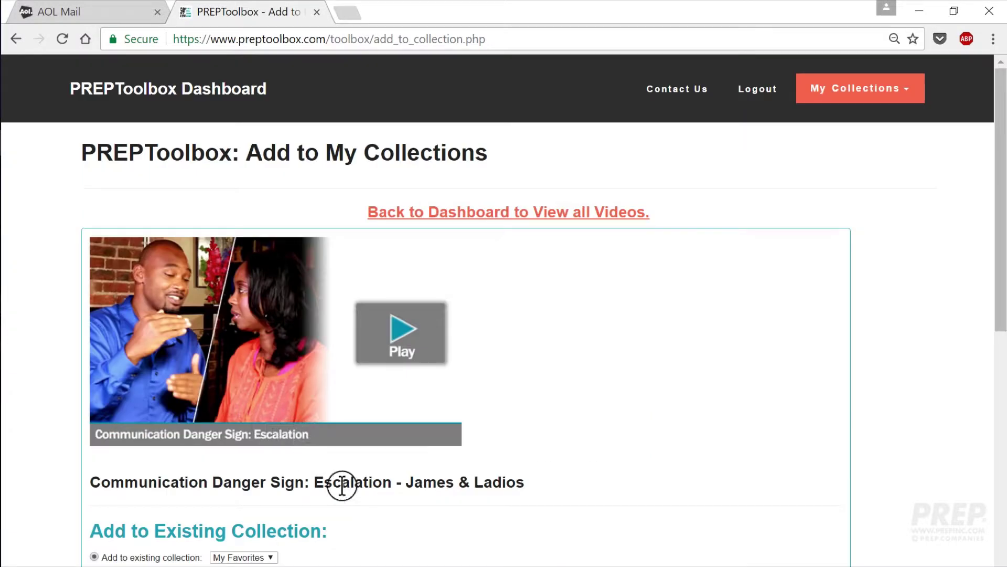
scroll(342, 496, down, 3)
scroll(333, 474, down, 2)
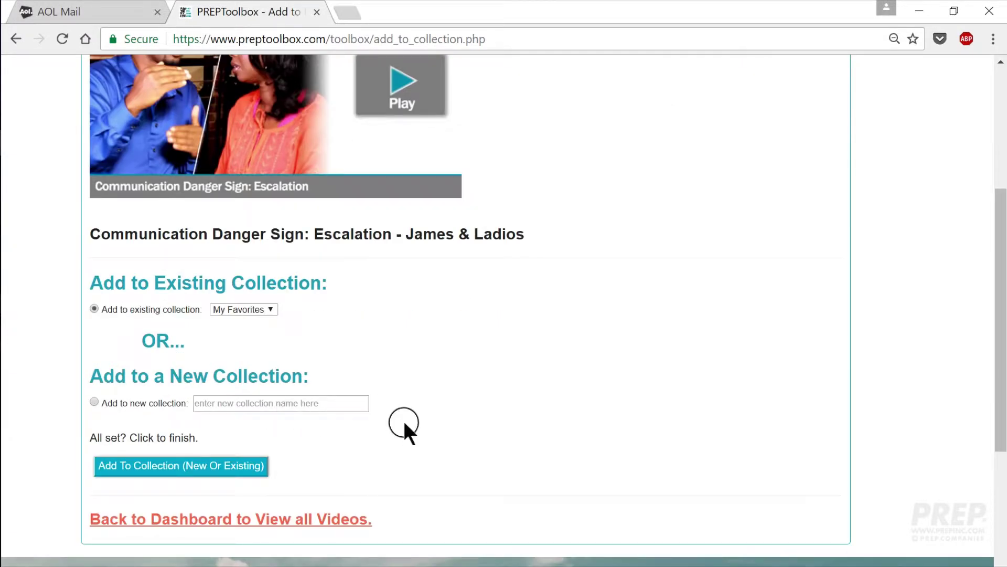
Check which existing collections are available for this video and where the saved collections are accessed
scroll(404, 430, up, 2)
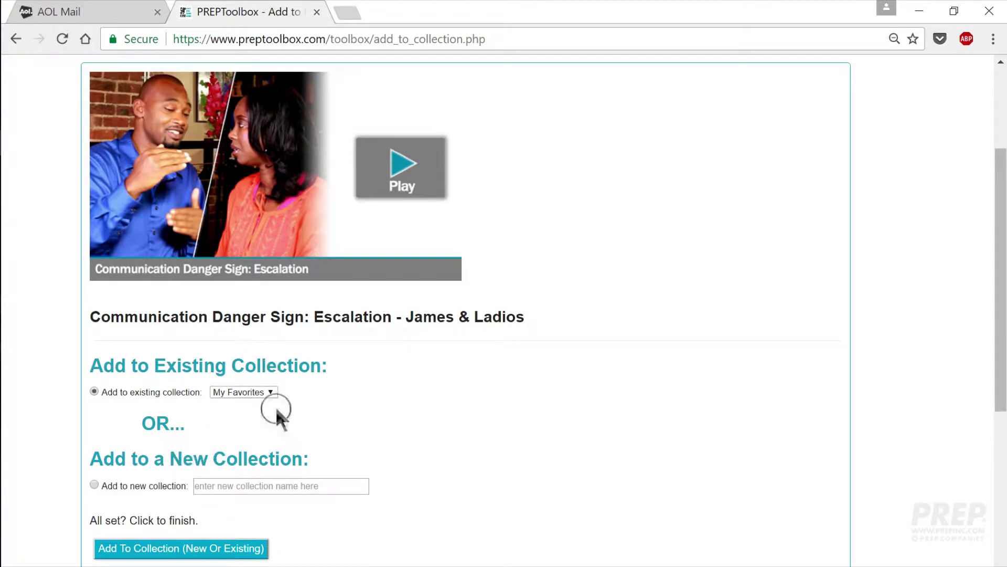
click(270, 392)
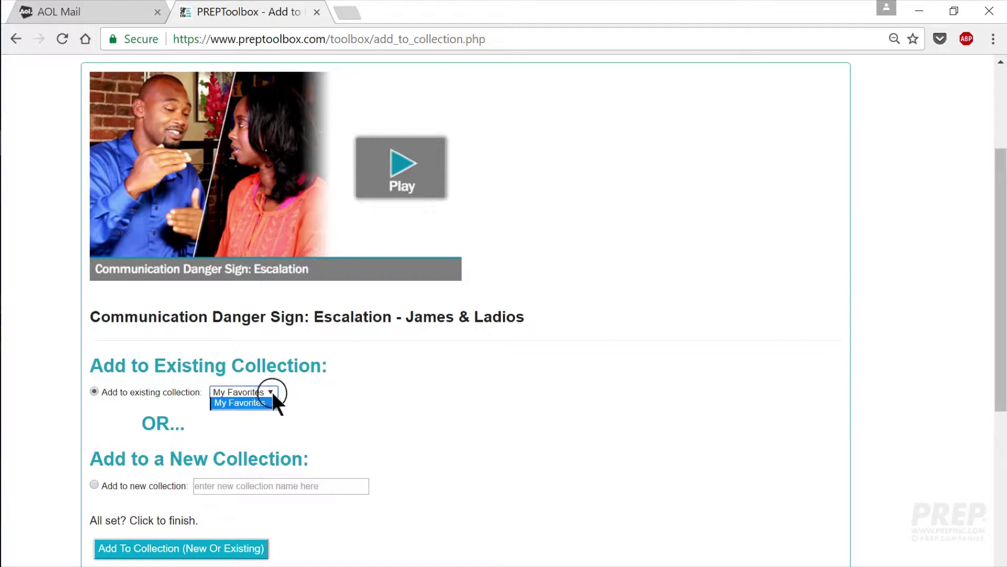
click(271, 392)
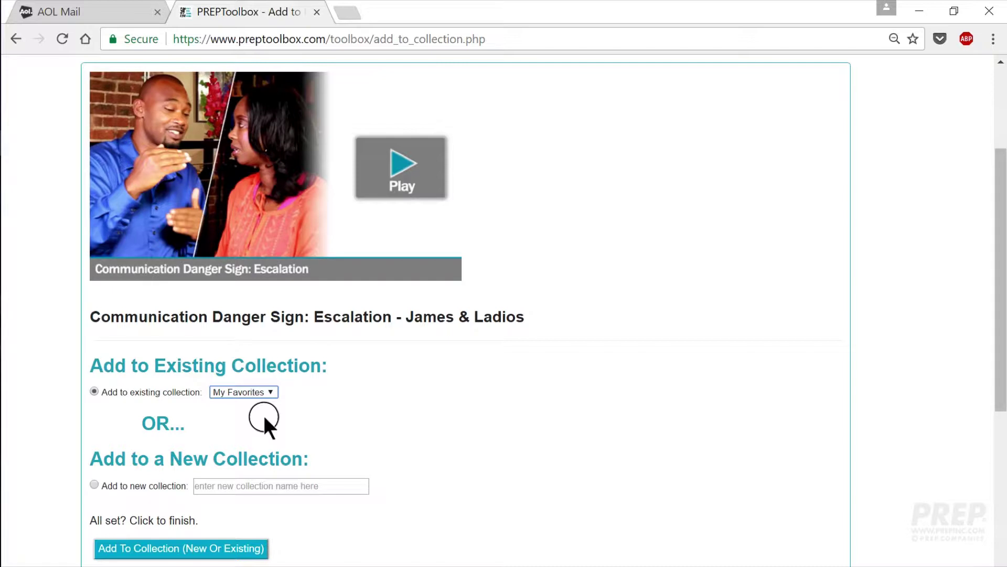
scroll(263, 414, up, 3)
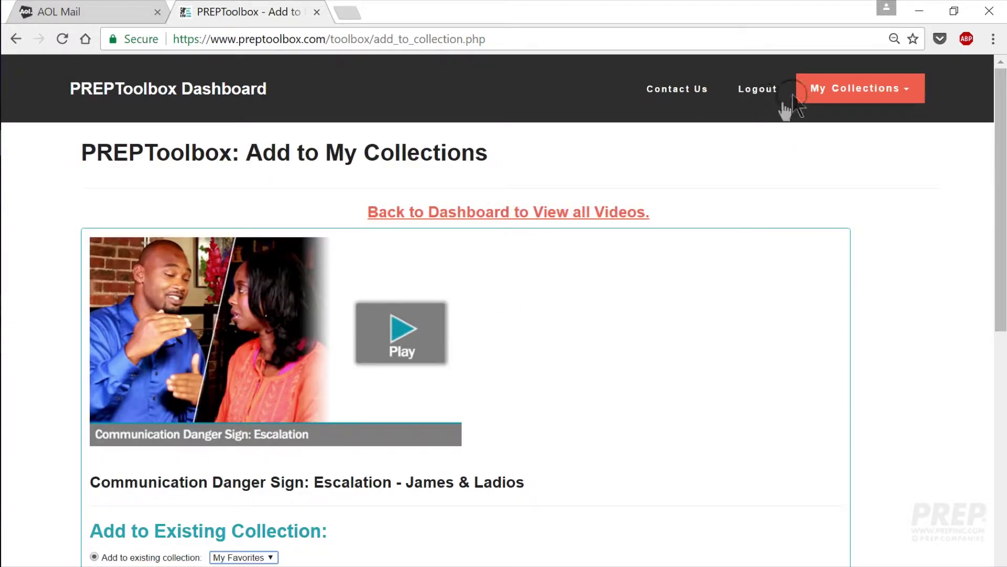
scroll(357, 389, down, 3)
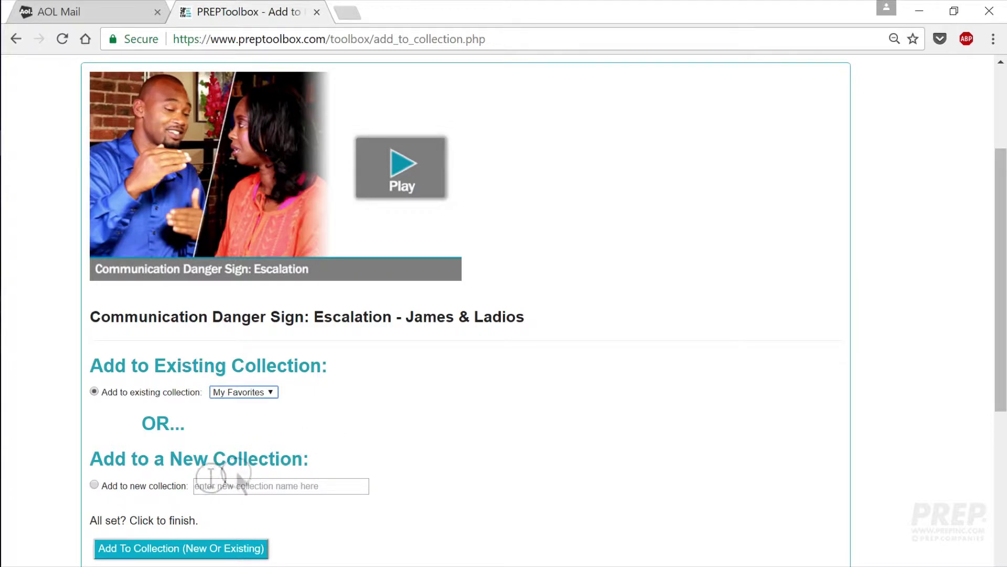
Add the Escalation video to a new collection named "Negative Patterns in Communication"
click(94, 484)
scroll(341, 468, down, 2)
click(273, 409)
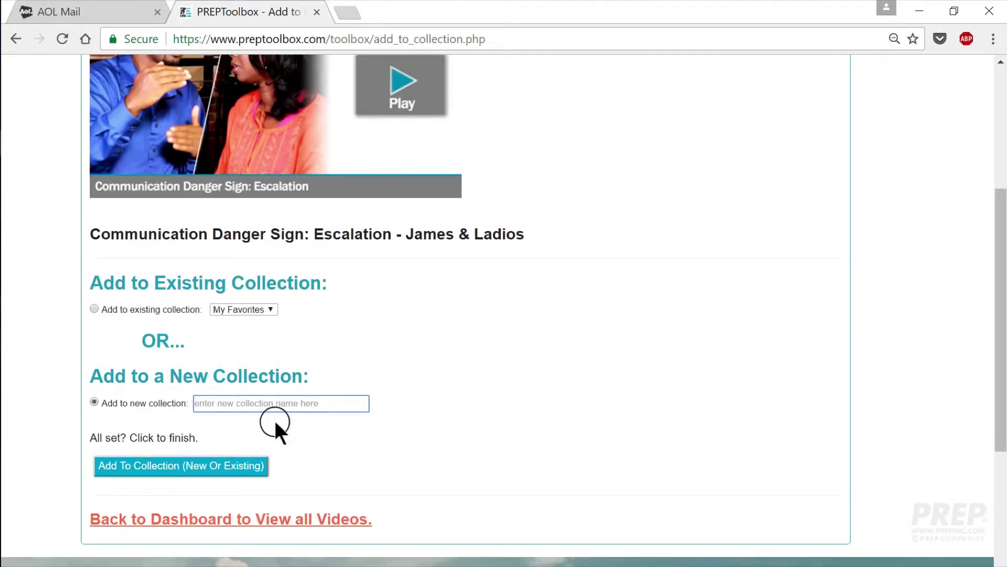
text(Ne)
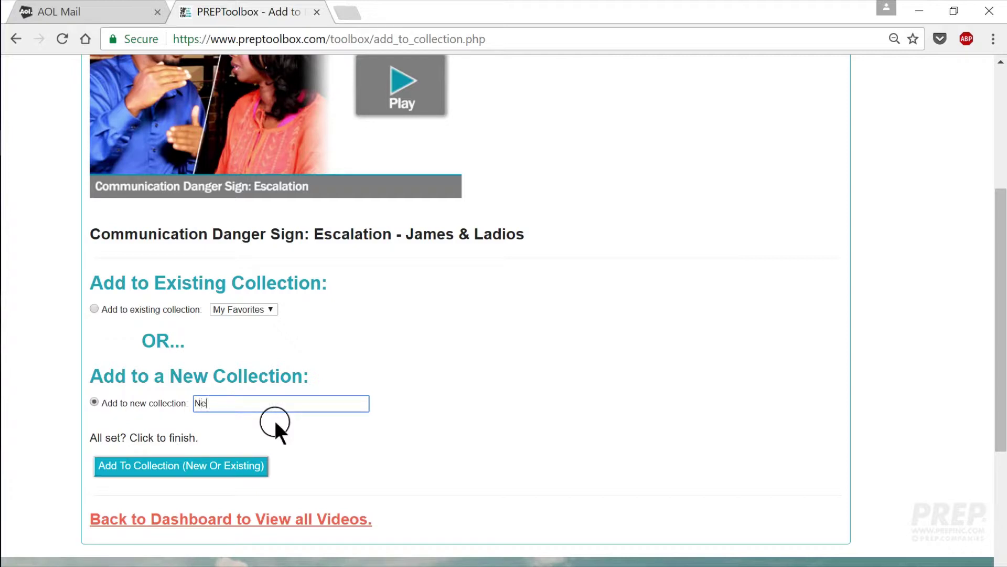
text(gative Patterns in Communication)
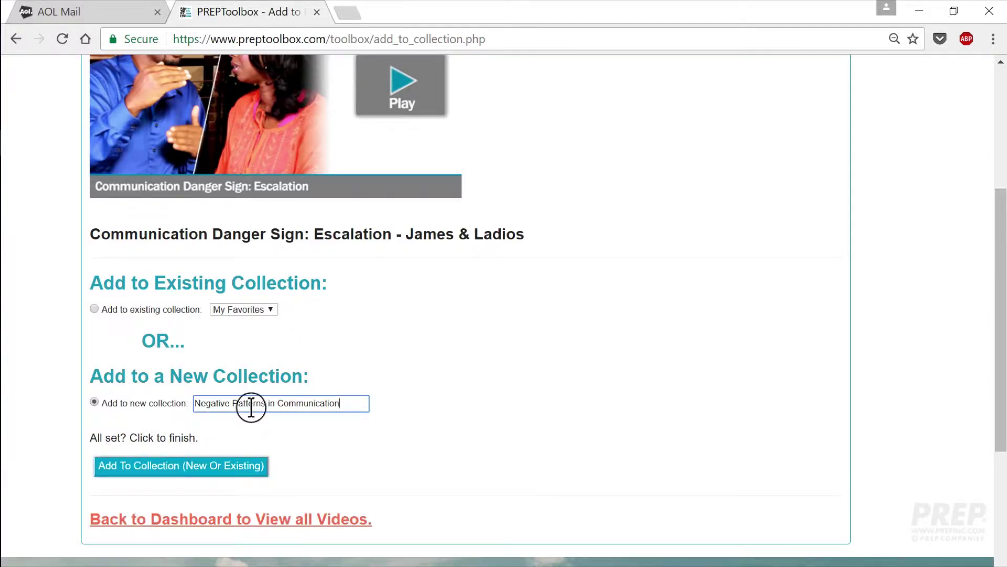
click(179, 470)
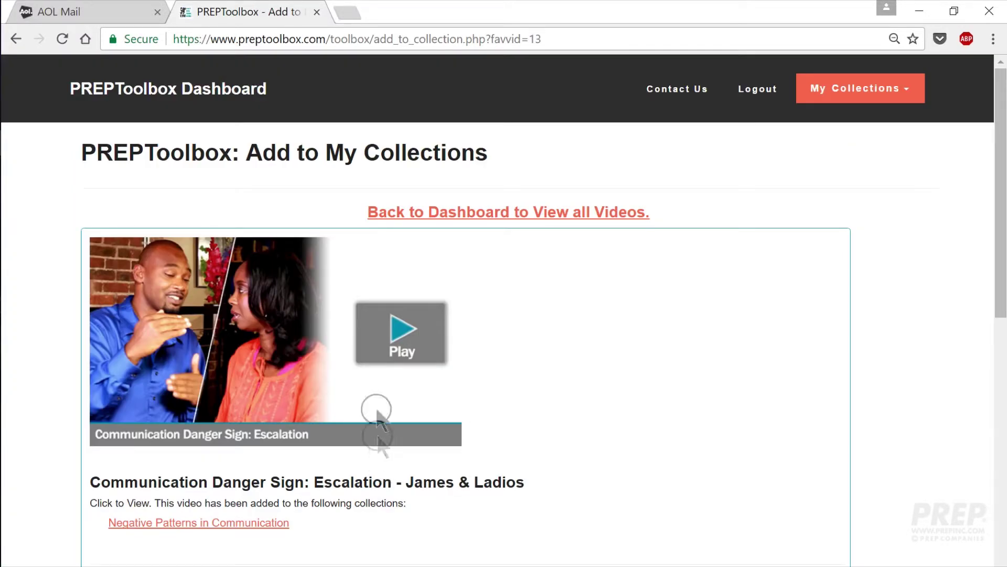
Return to the dashboard and add the Invalidation video about name calling to the existing "Negative Patterns in Communication" collection
click(488, 212)
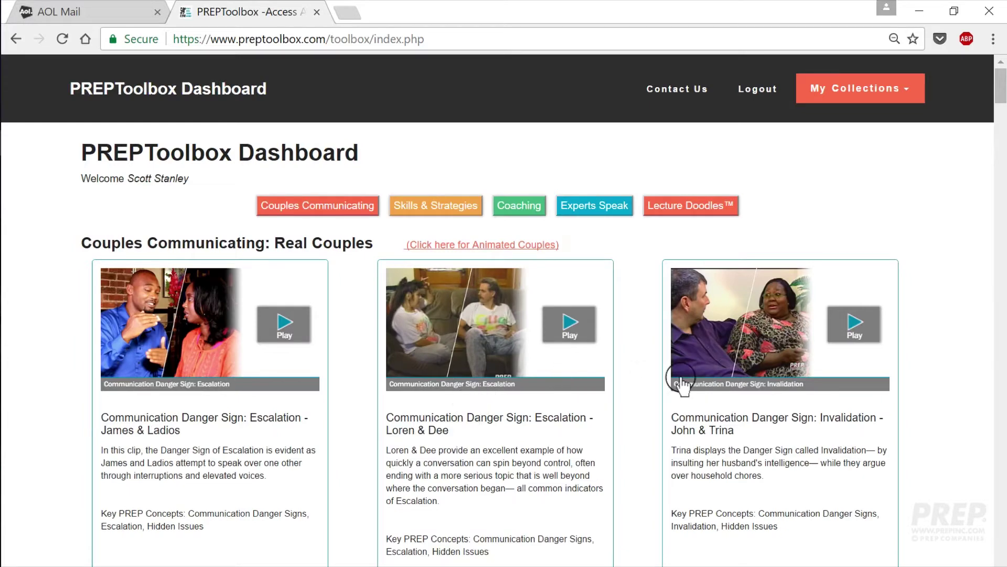
scroll(682, 387, down, 10)
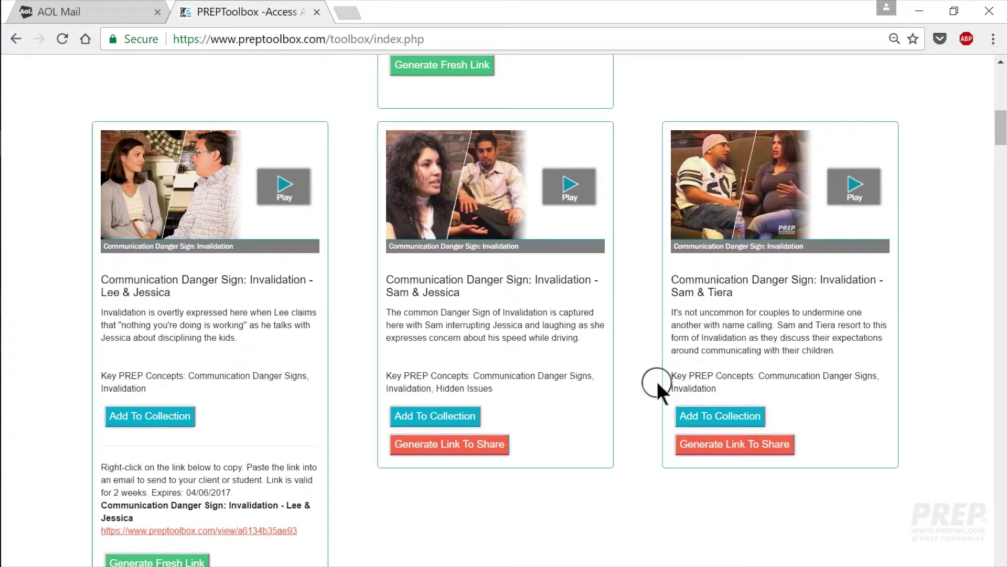
click(726, 417)
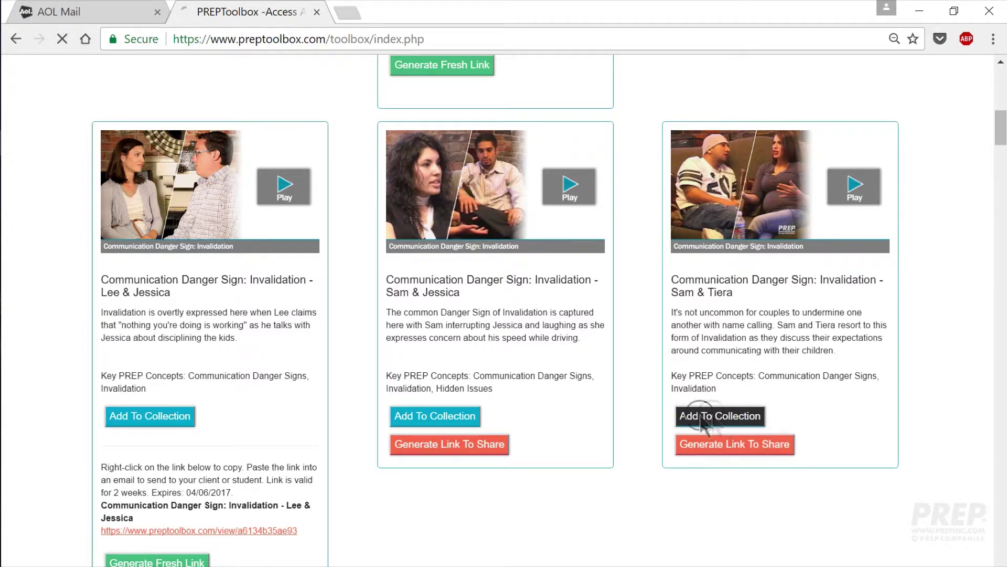
scroll(493, 386, down, 3)
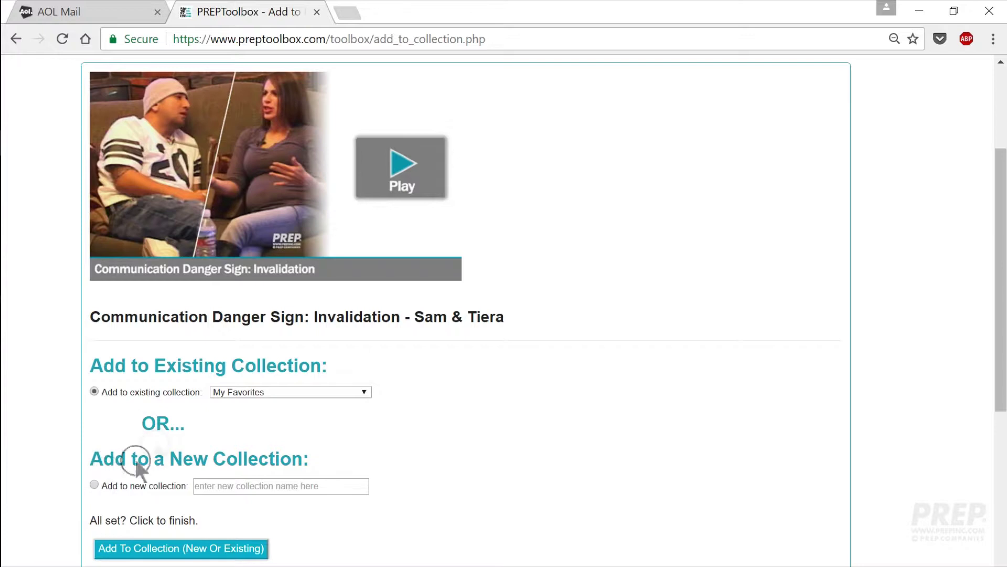
click(364, 392)
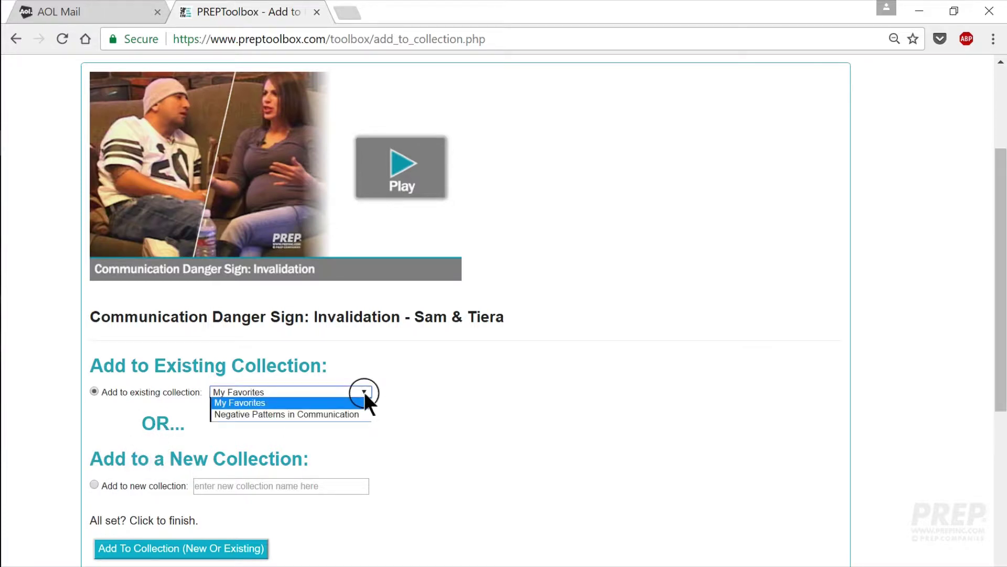
click(331, 412)
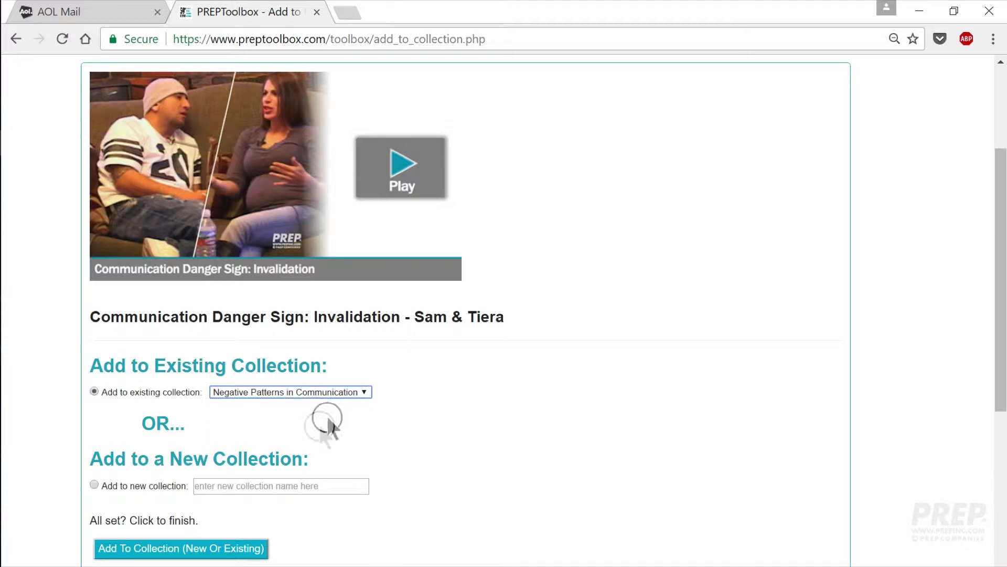
click(188, 555)
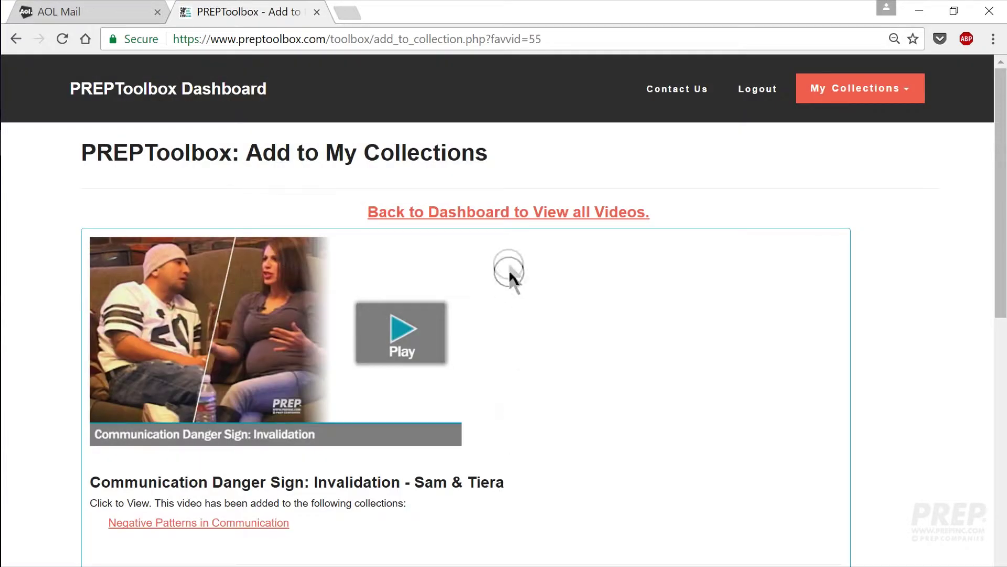
Return to the dashboard and add the Invalidation video about interrupting and driving speed to the existing "Negative Patterns in Communication" collection
click(496, 215)
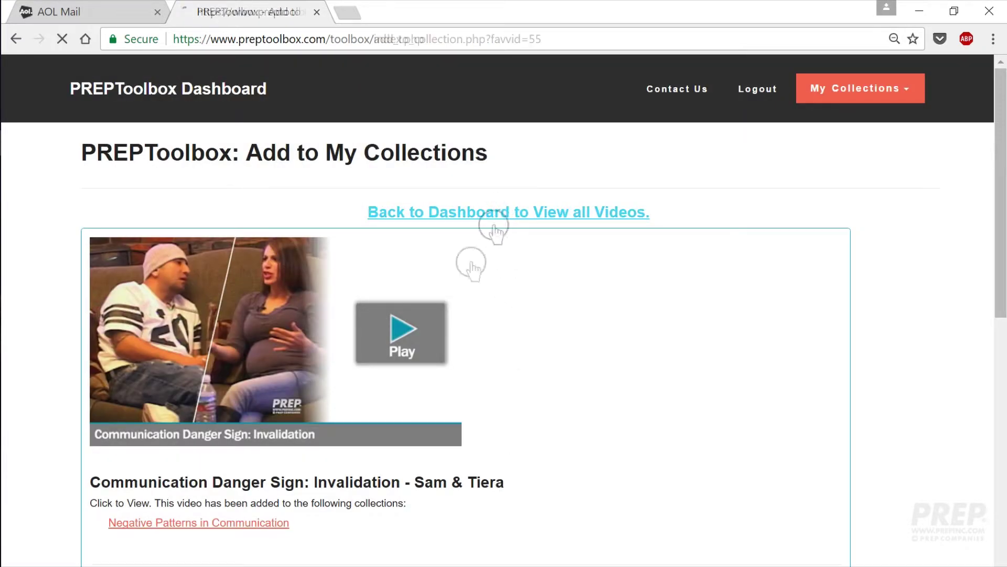
scroll(335, 410, down, 12)
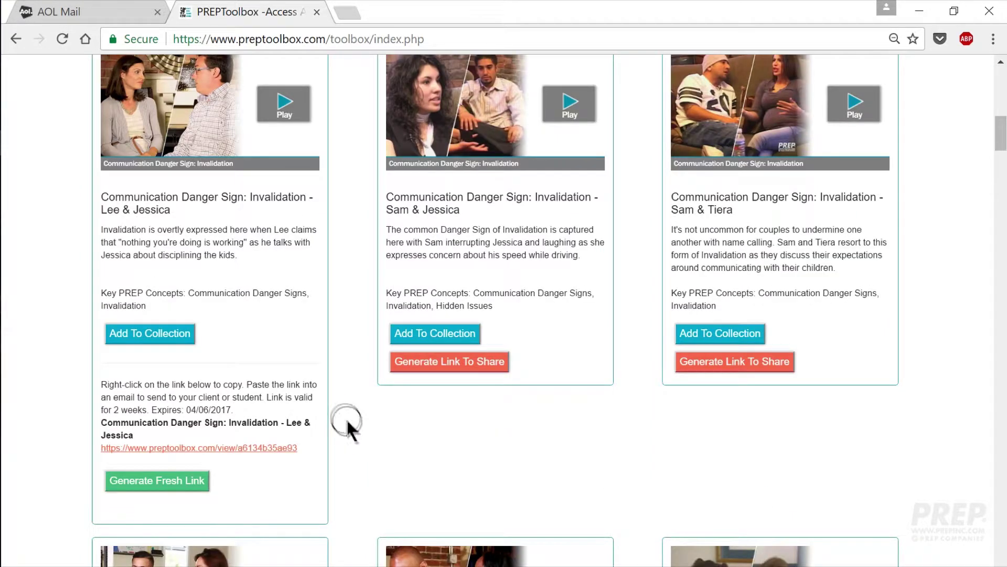
scroll(355, 426, up, 1)
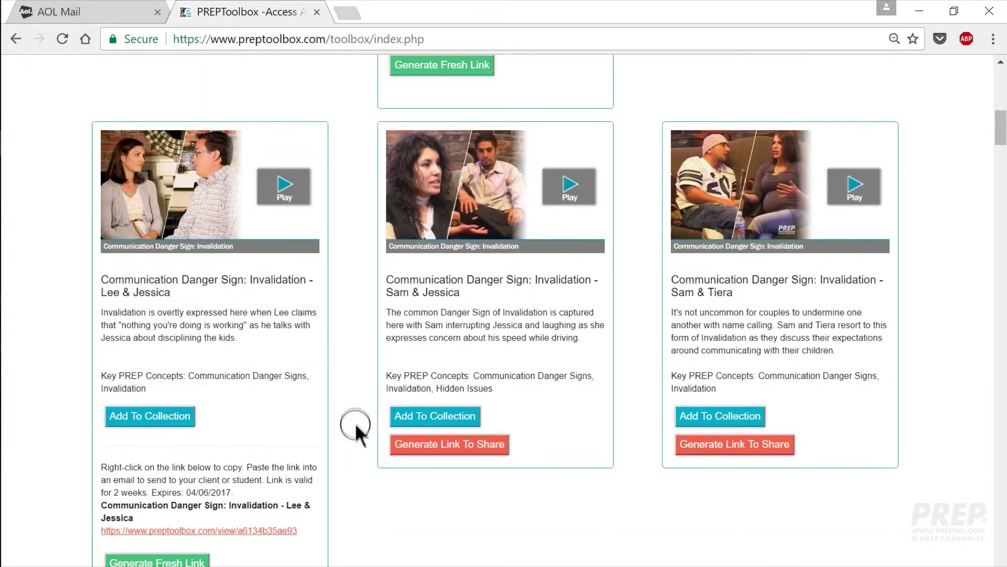
click(445, 417)
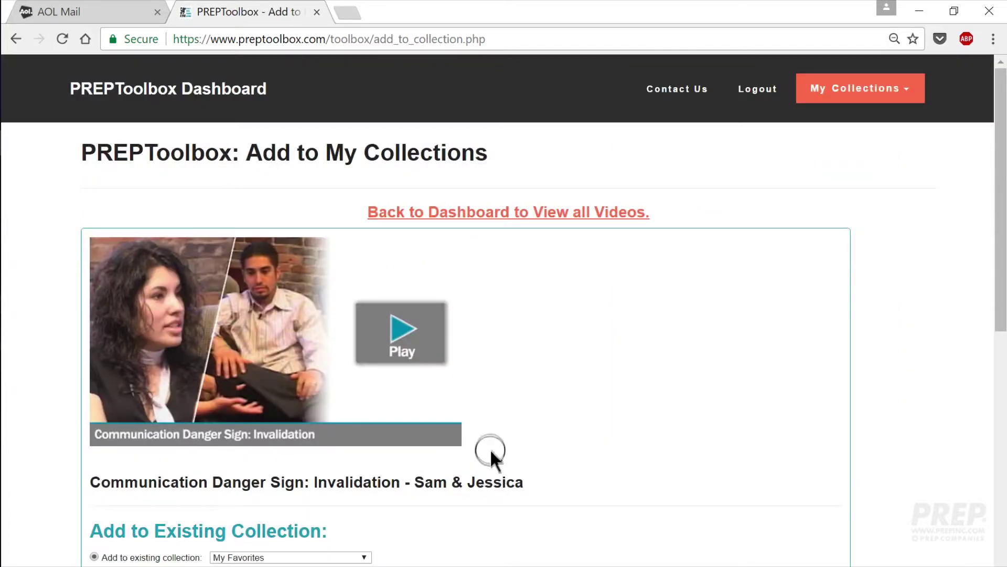
scroll(371, 490, down, 3)
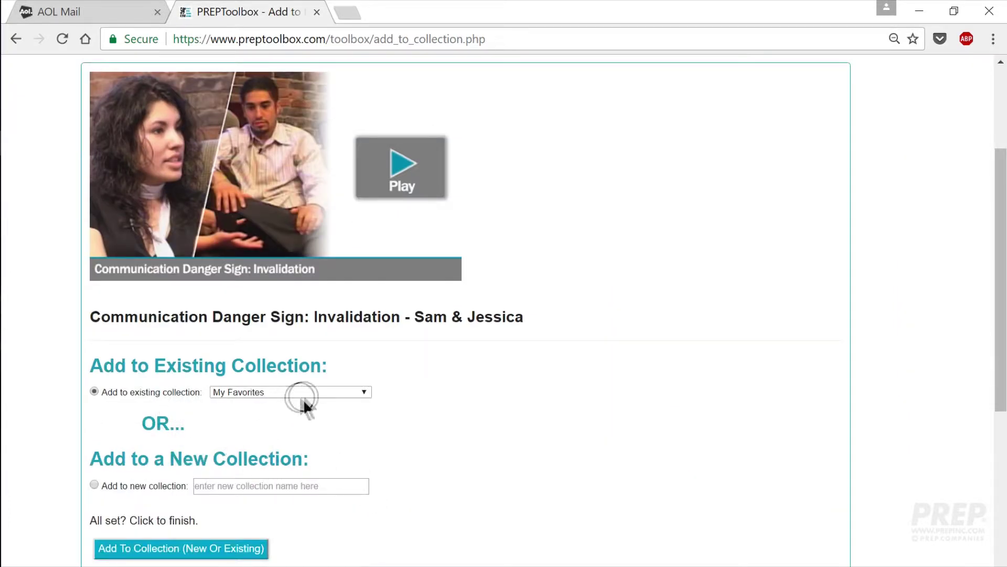
click(362, 392)
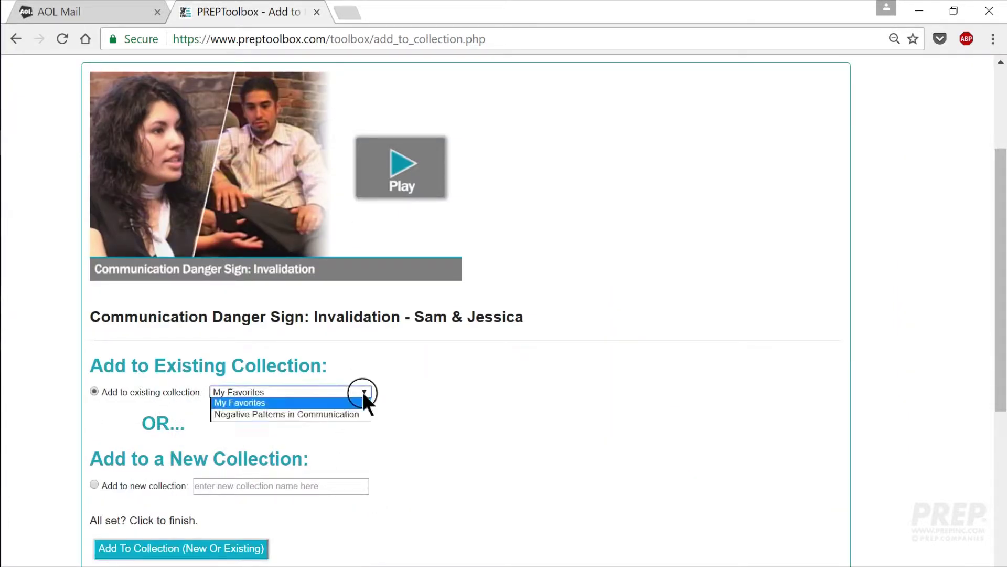
click(329, 413)
click(198, 550)
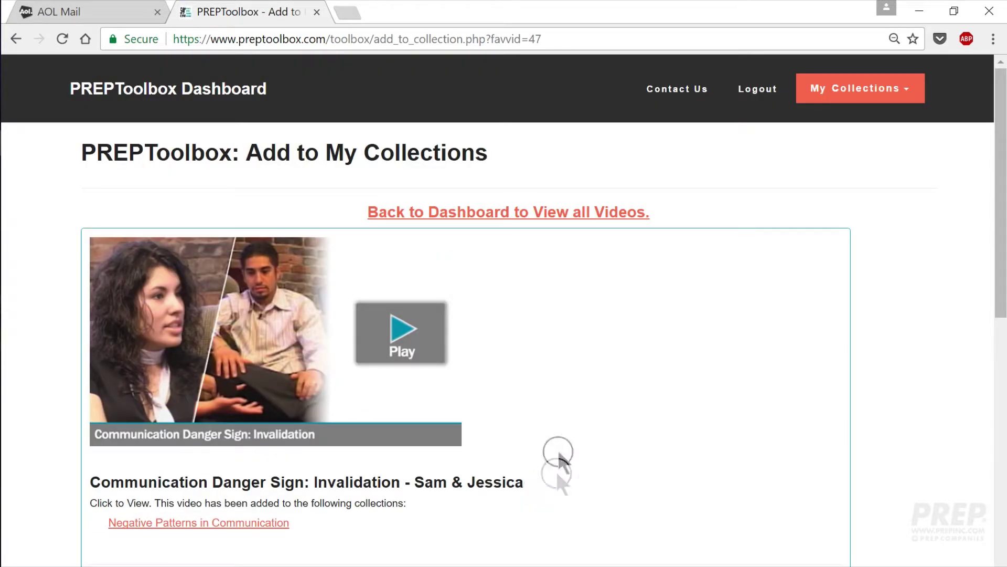
Return to the dashboard and view the videos saved in the "Negative Patterns in Communication" collection
click(498, 212)
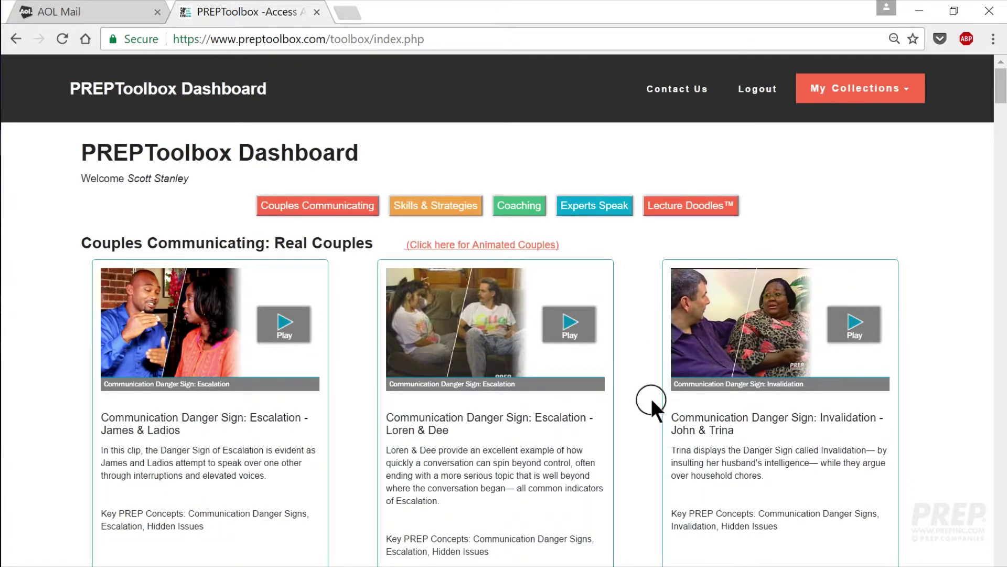
scroll(652, 394, down, 12)
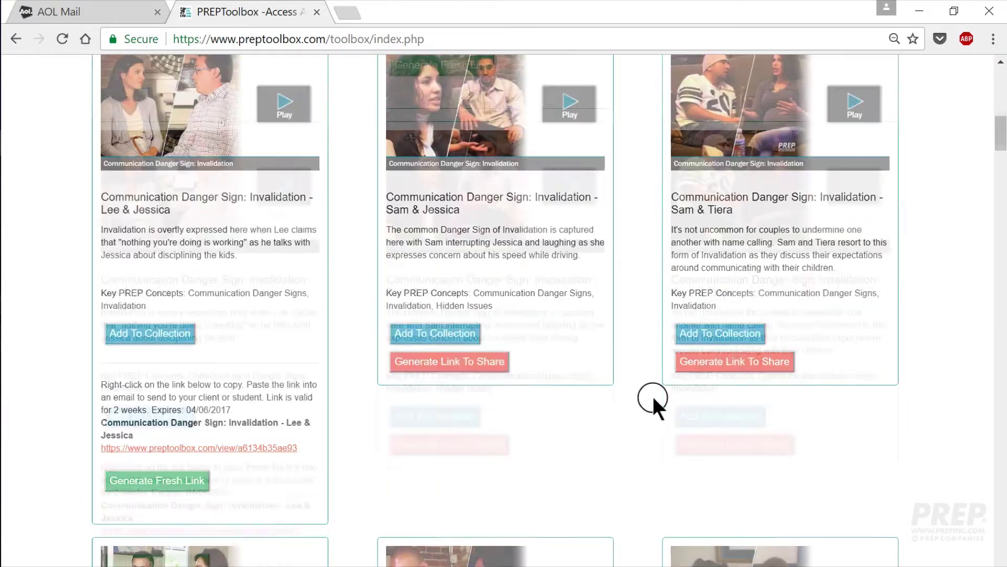
scroll(654, 393, up, 12)
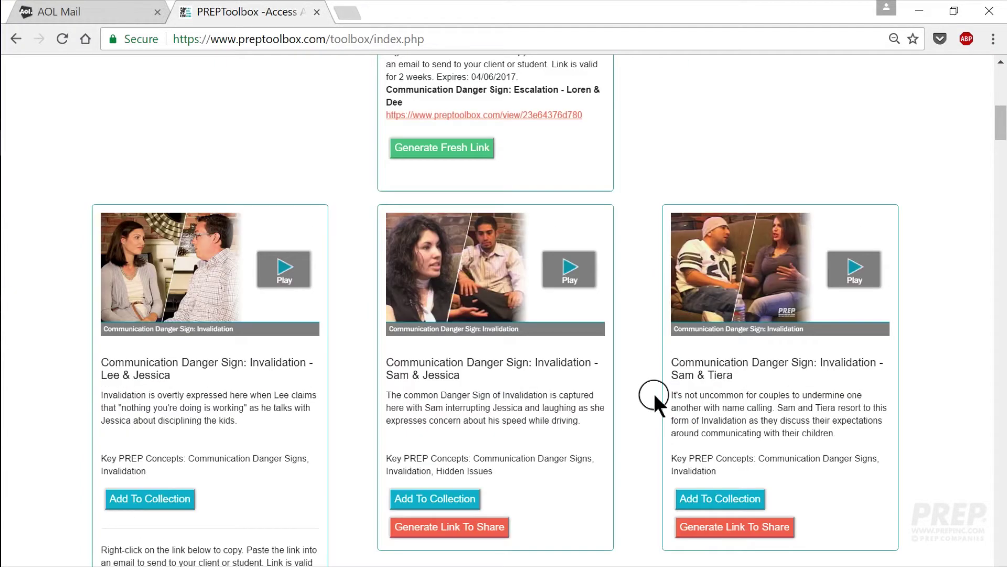
click(855, 95)
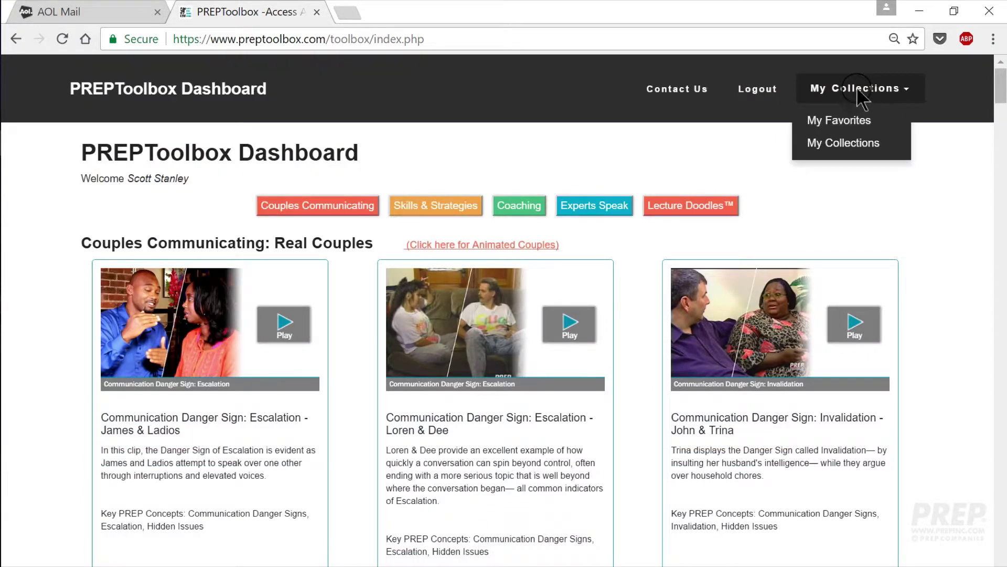
click(840, 145)
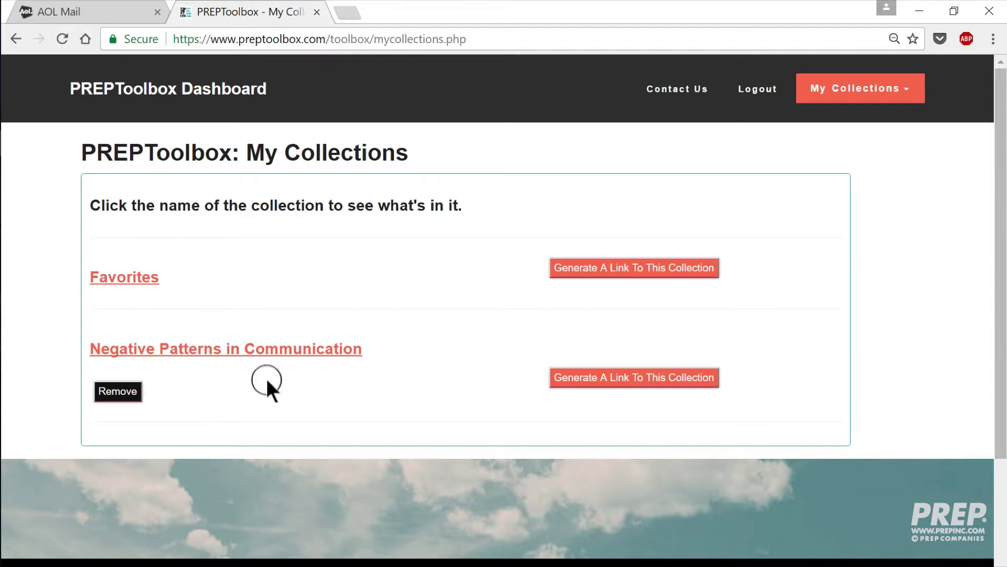
click(209, 350)
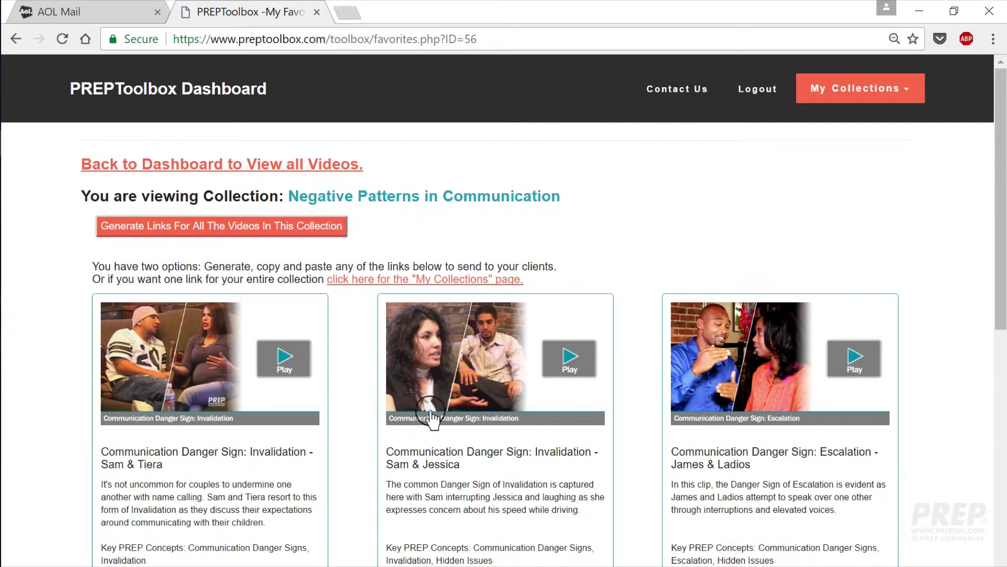
scroll(356, 426, down, 3)
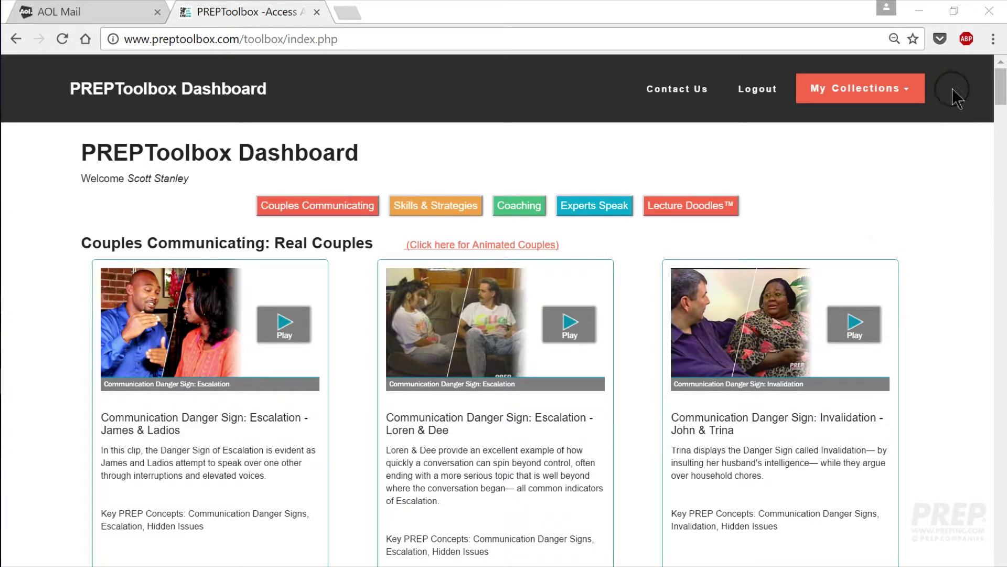
Open the "Negative Patterns in Communication" collection from the dashboard's saved collections
click(908, 93)
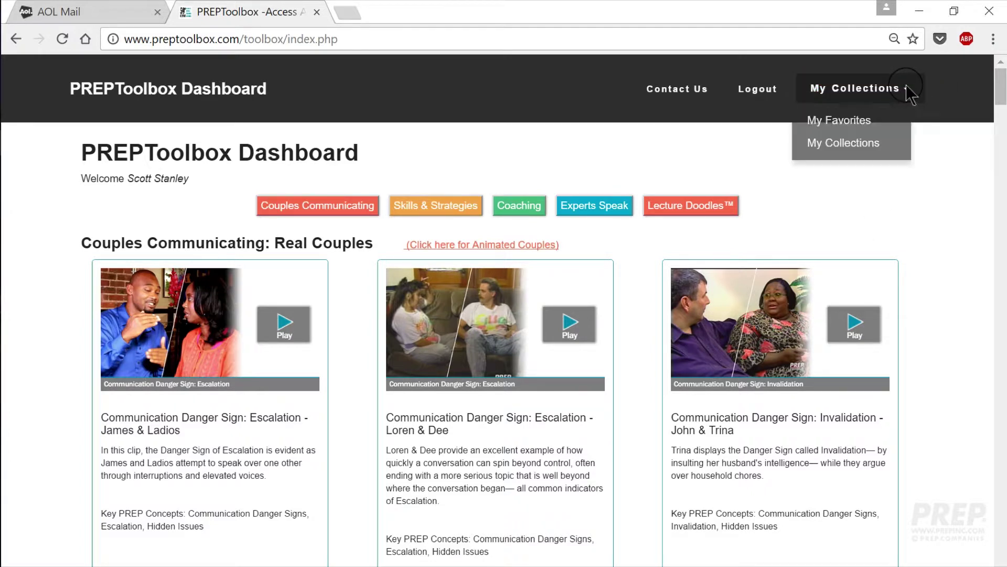
click(864, 147)
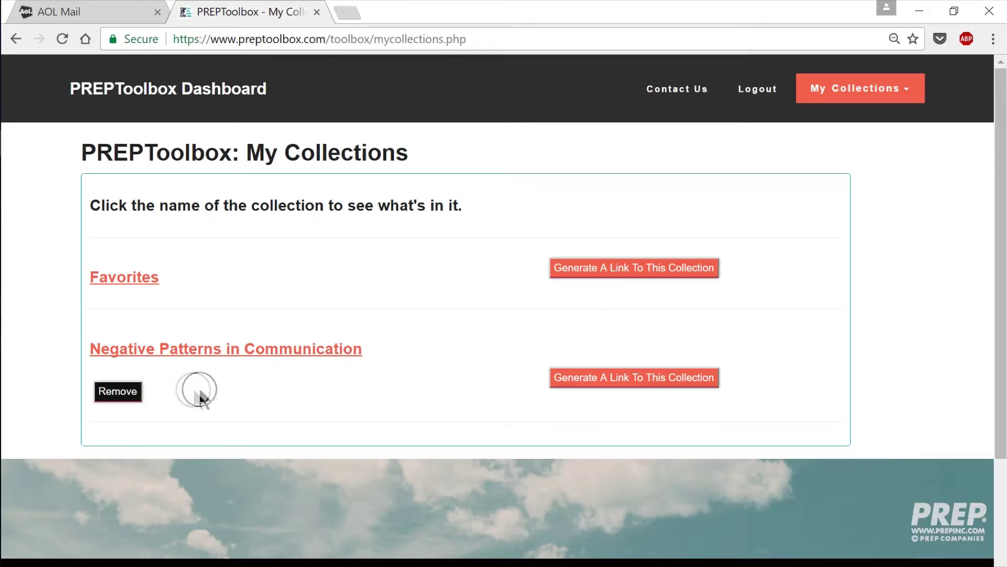
click(175, 354)
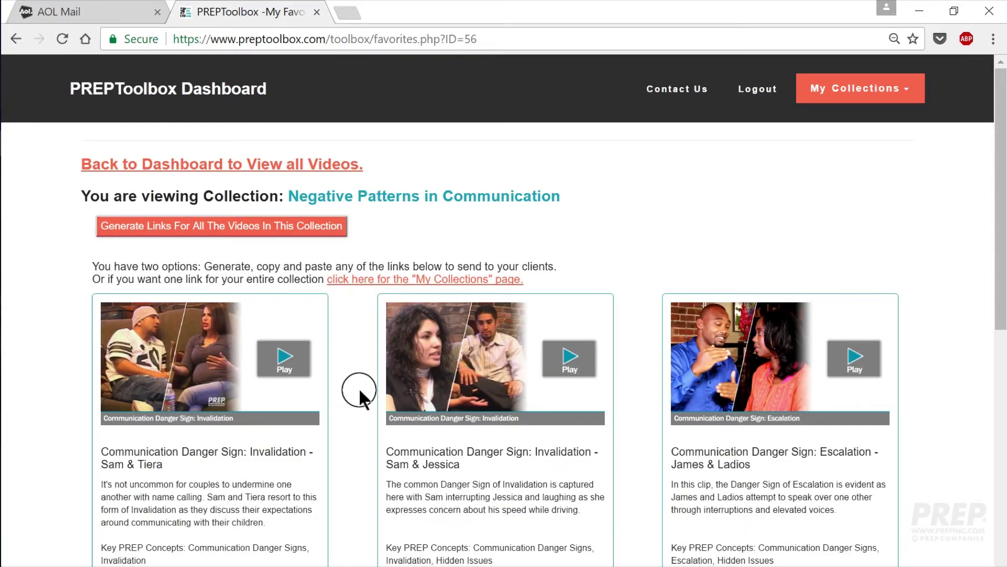
Review the collection's videos and generate individual share links for all of them
scroll(360, 394, down, 2)
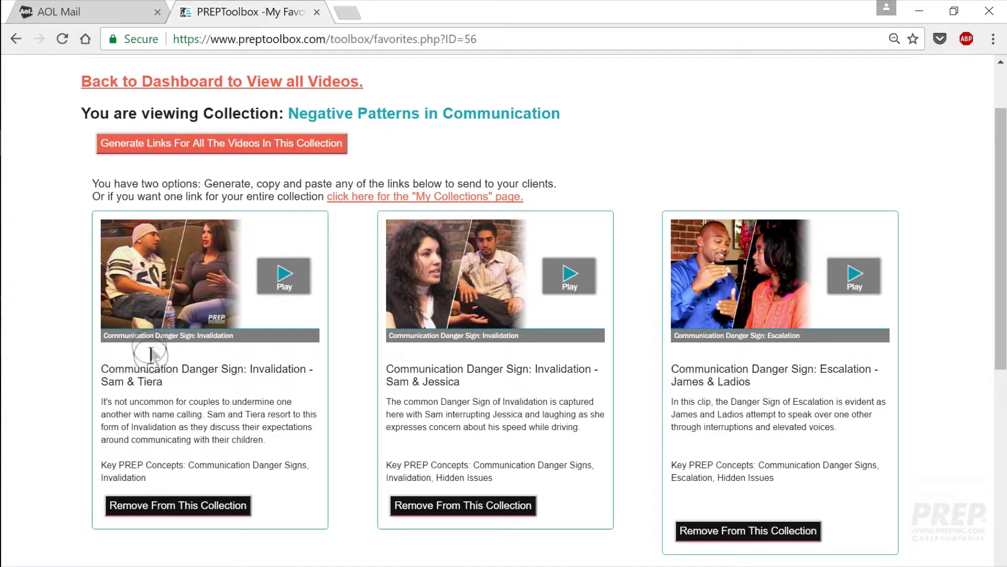
scroll(343, 465, down, 2)
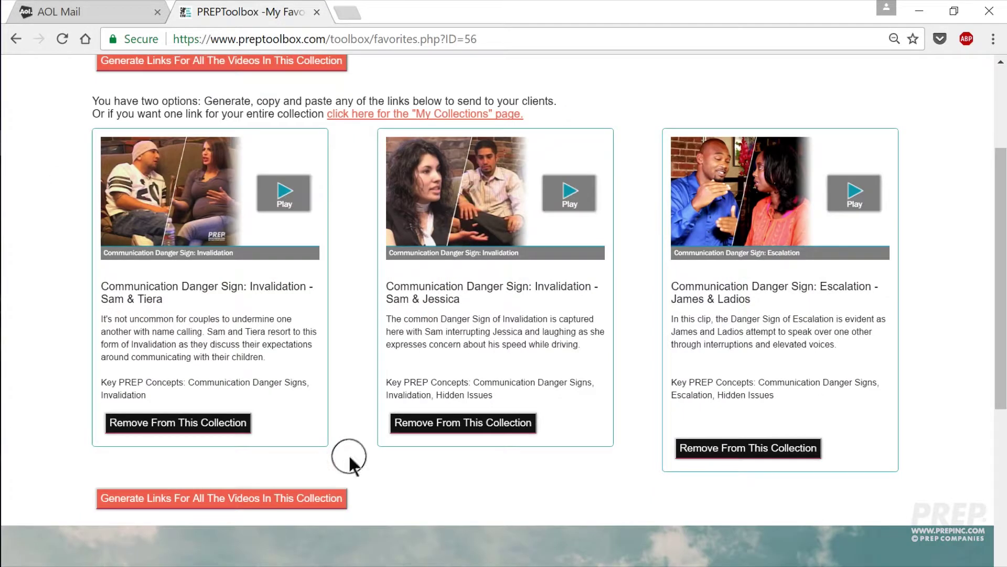
scroll(475, 476, up, 2)
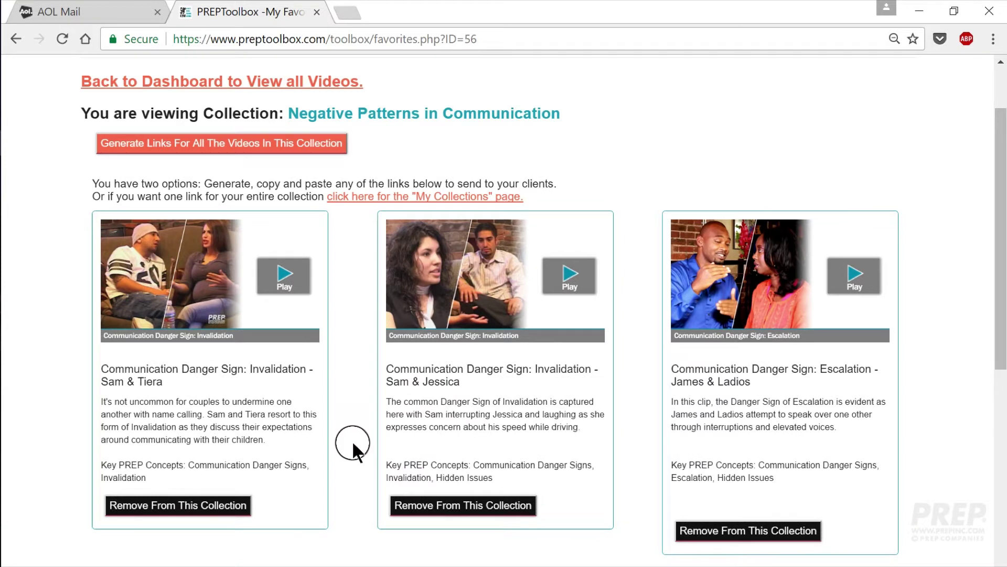
scroll(351, 441, down, 2)
scroll(352, 436, up, 2)
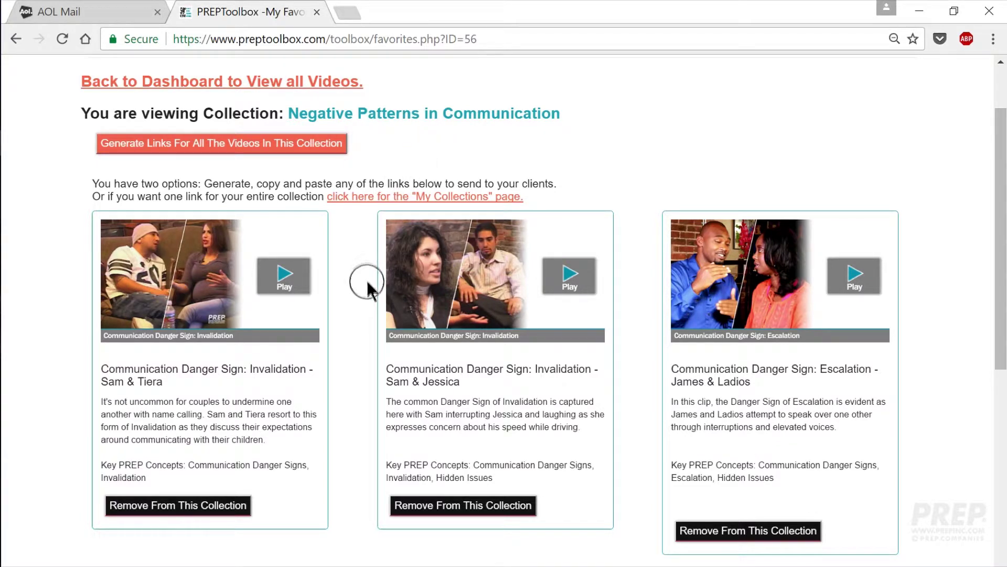
scroll(362, 302, down, 2)
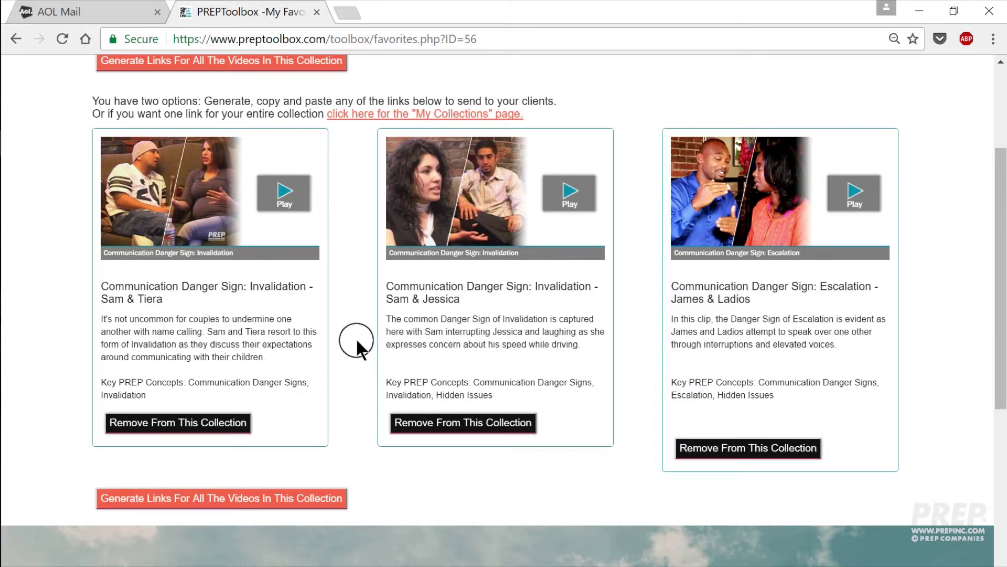
scroll(357, 351, up, 2)
scroll(357, 342, down, 2)
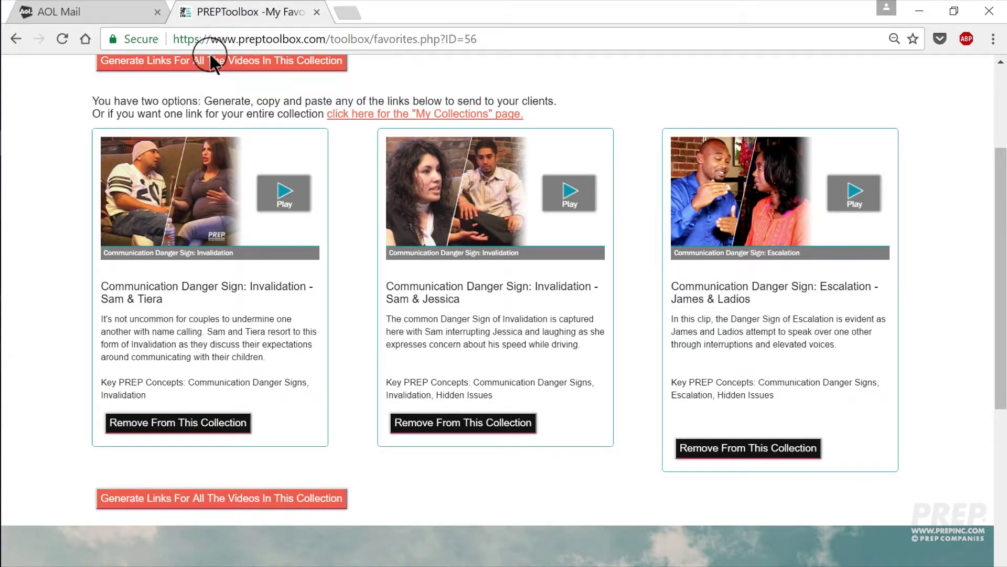
click(210, 506)
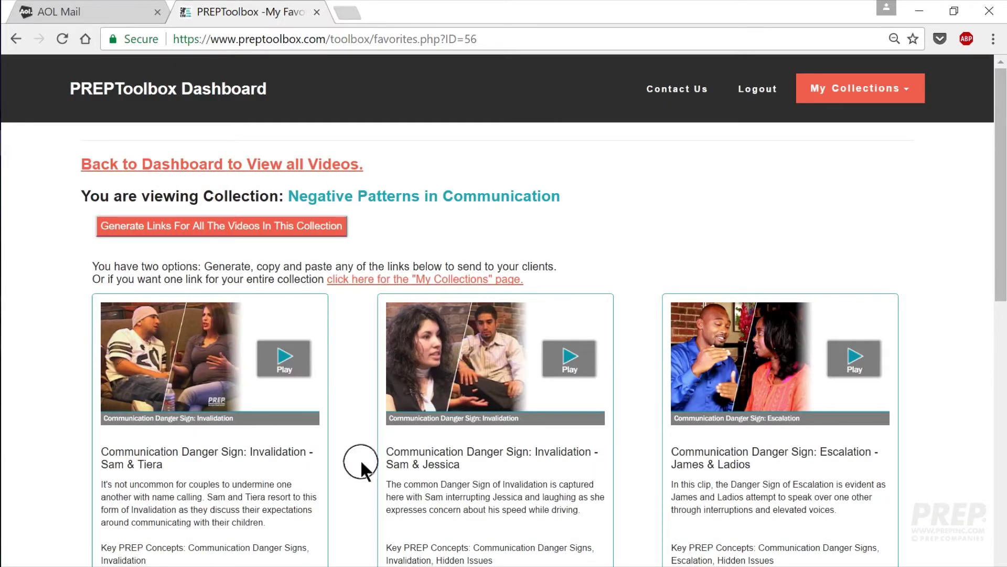
scroll(360, 464, down, 5)
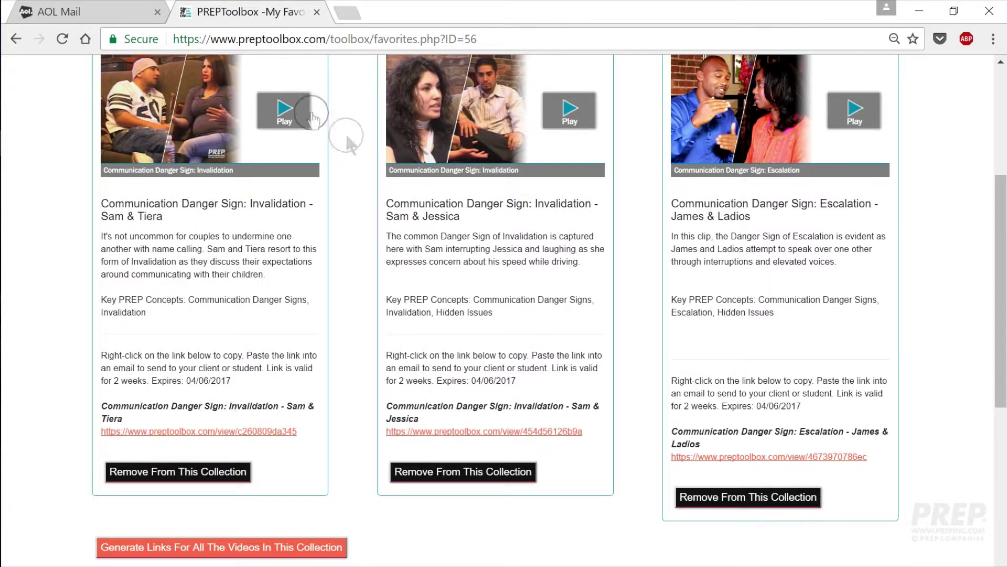
Start a new blank email in AOL Mail and return to the PREPToolbox collection page with the generated video links
click(81, 13)
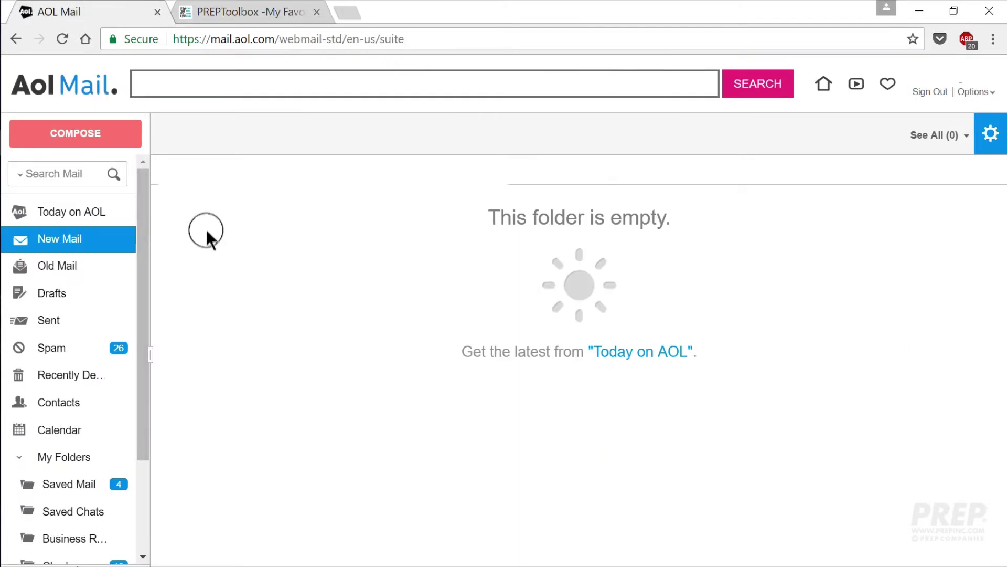
click(71, 131)
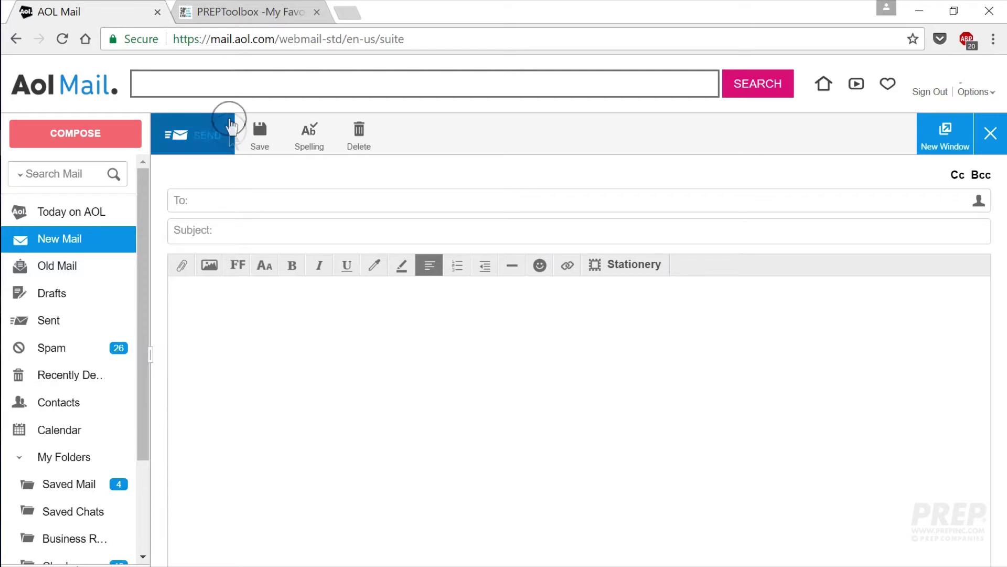
click(265, 13)
scroll(336, 491, up, 3)
scroll(336, 491, down, 3)
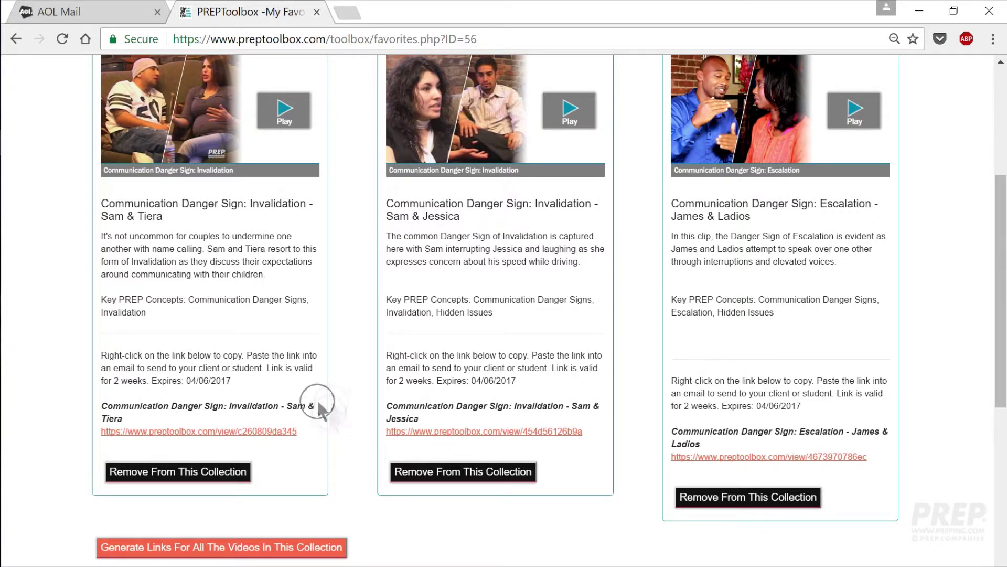
On the My Collections page, generate a single link to the "Negative Patterns in Communication" collection and copy its address
scroll(351, 439, up, 5)
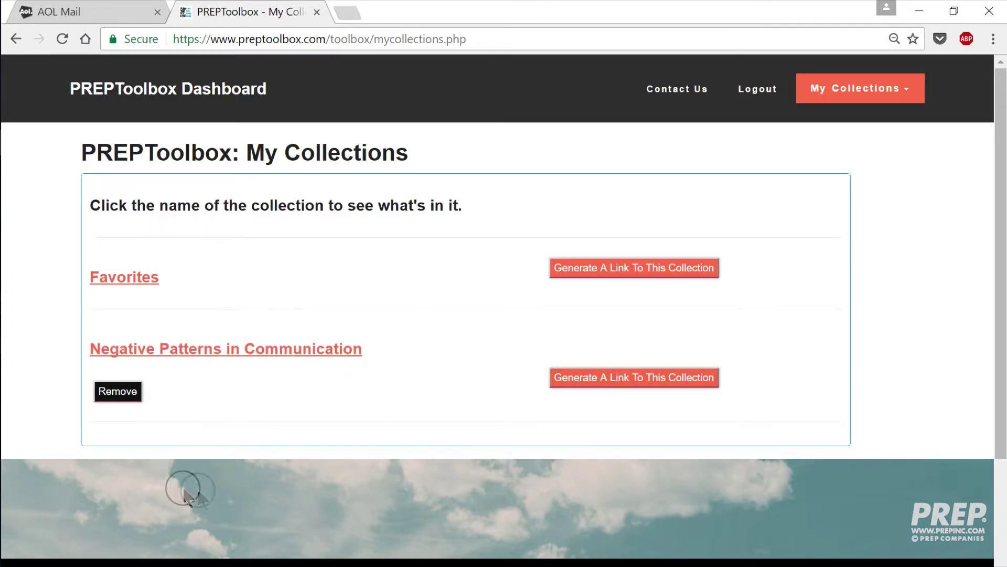
click(641, 382)
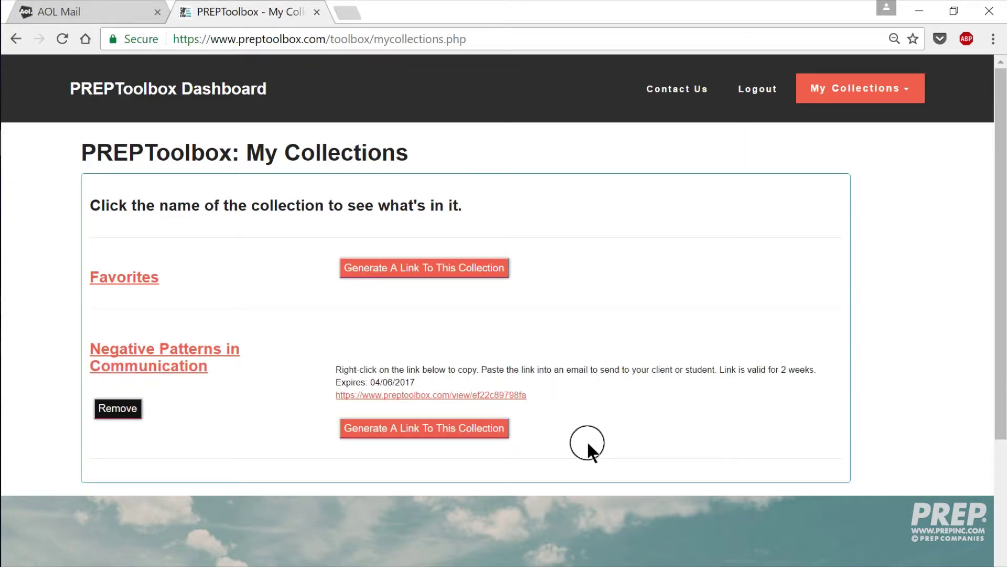
right_click(481, 400)
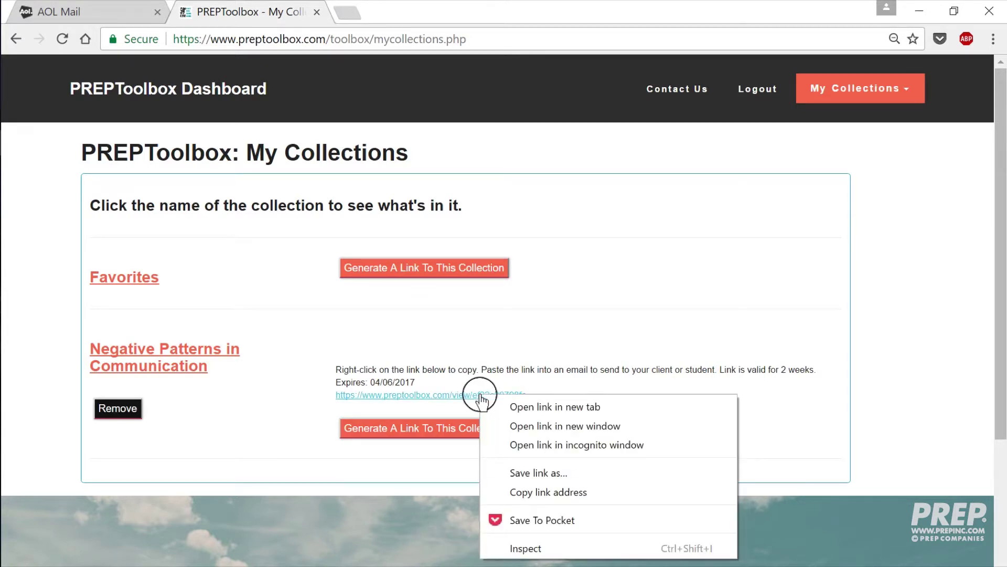
click(545, 492)
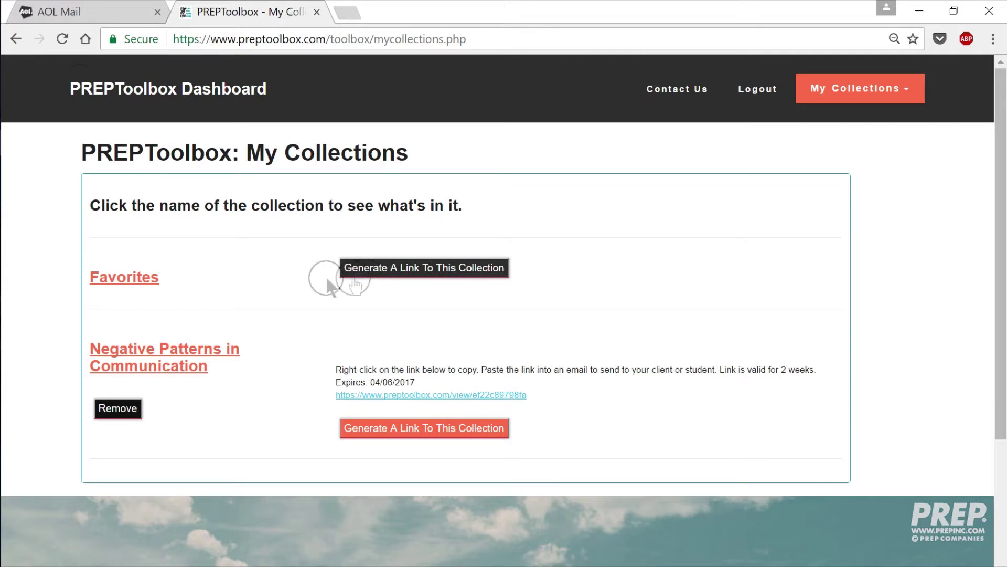
Return to the AOL Mail draft and write "Dear Students," followed by "Please watch these videos for our next class." in the body
click(58, 11)
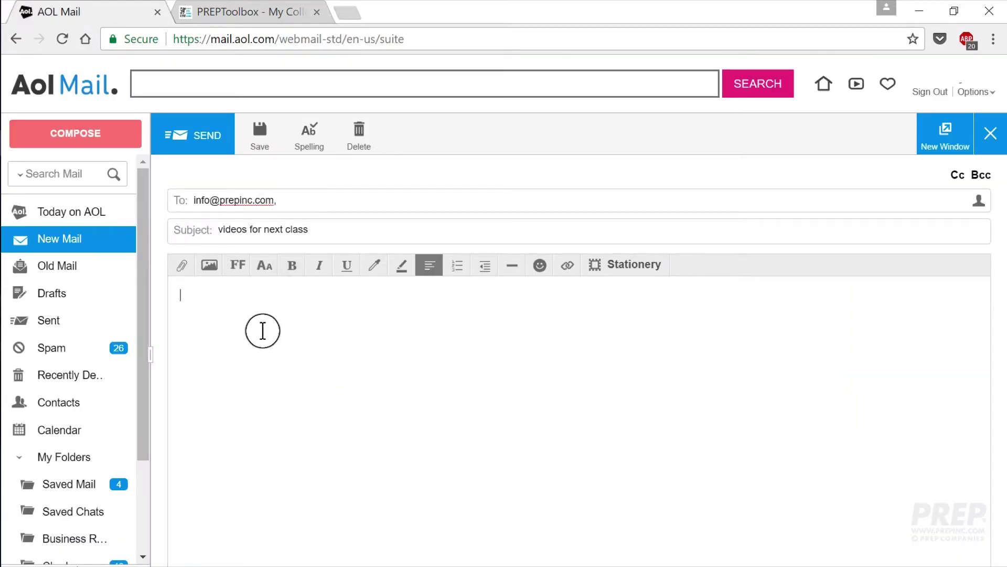
click(255, 332)
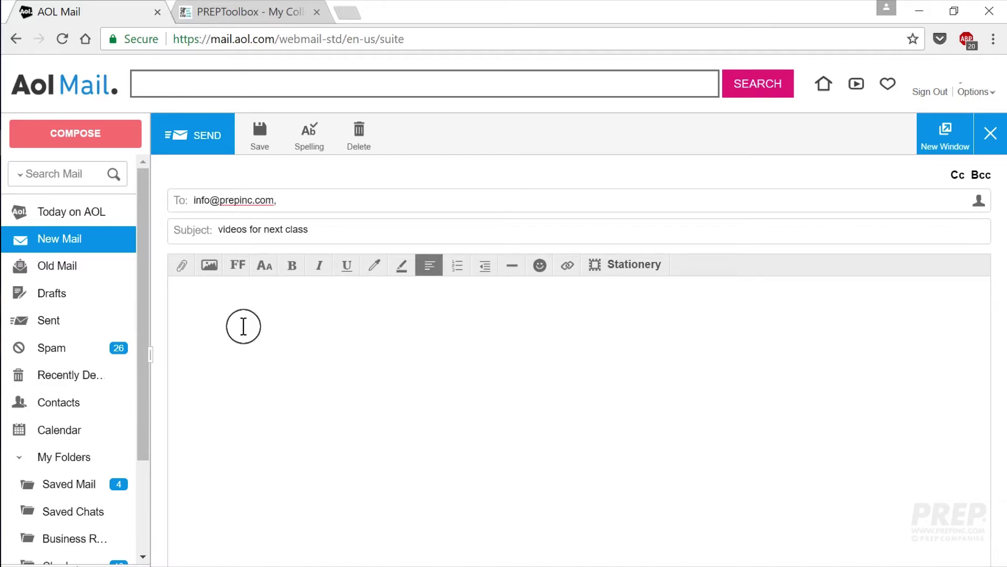
text(Dearr S)
key(BackSpace)
text(Students,)
key(Return)
text(Please)
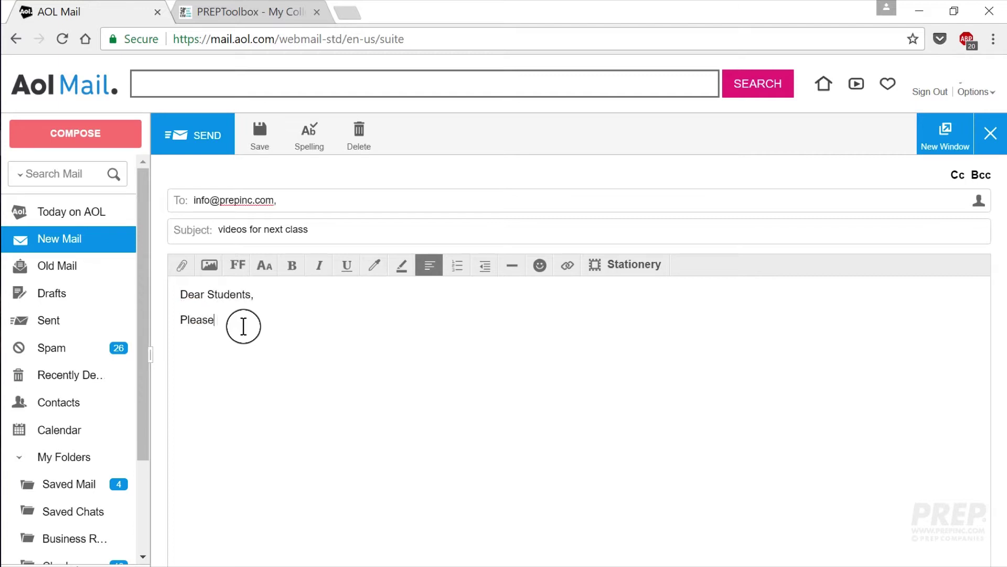
text( watch these videos)
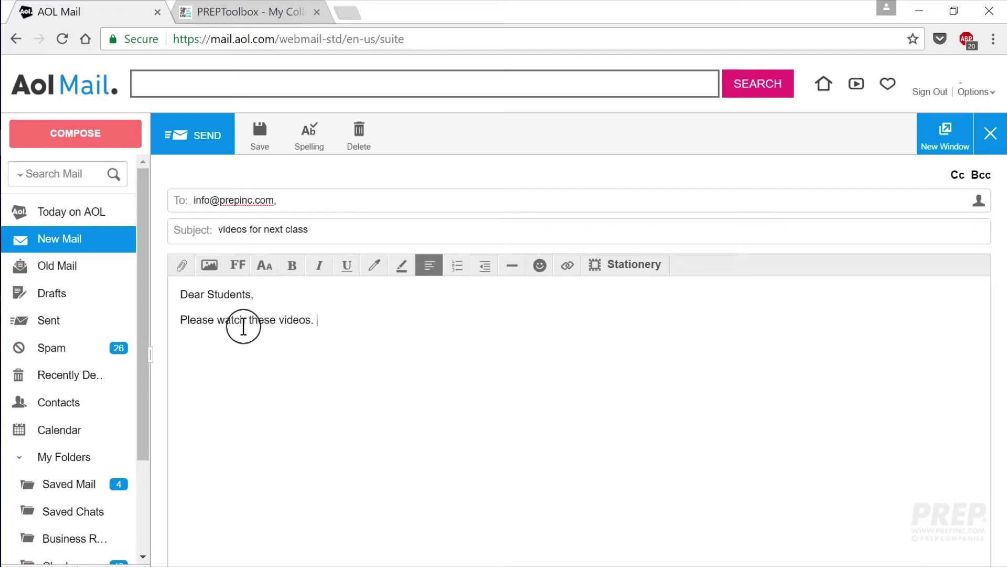
text(for our next class)
Finish the email with the copied collection link and the professor's name as signature, and send it
key(Return)
key(ctrl+v)
key(Return)
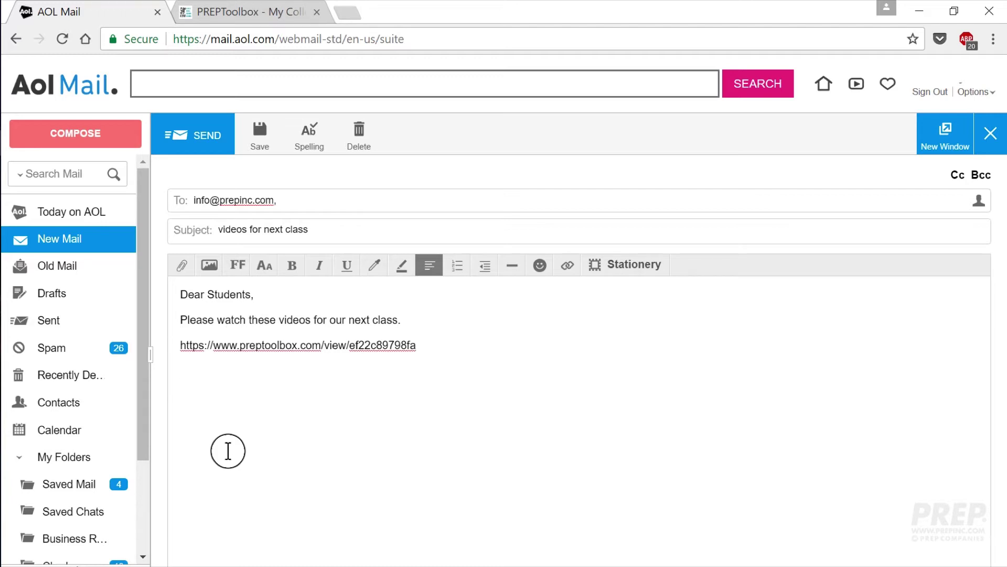
text(Professor Stanley)
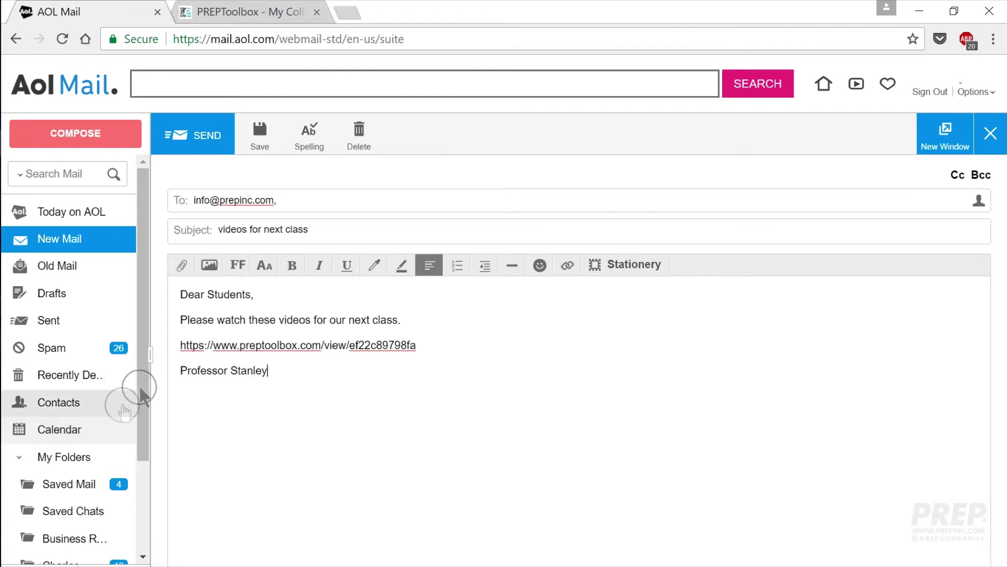
click(182, 373)
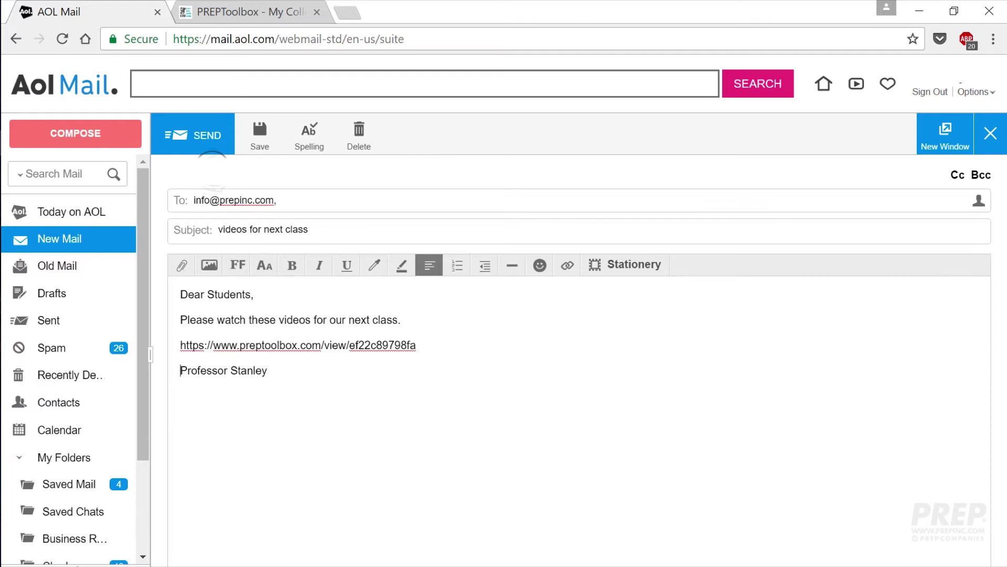
click(202, 140)
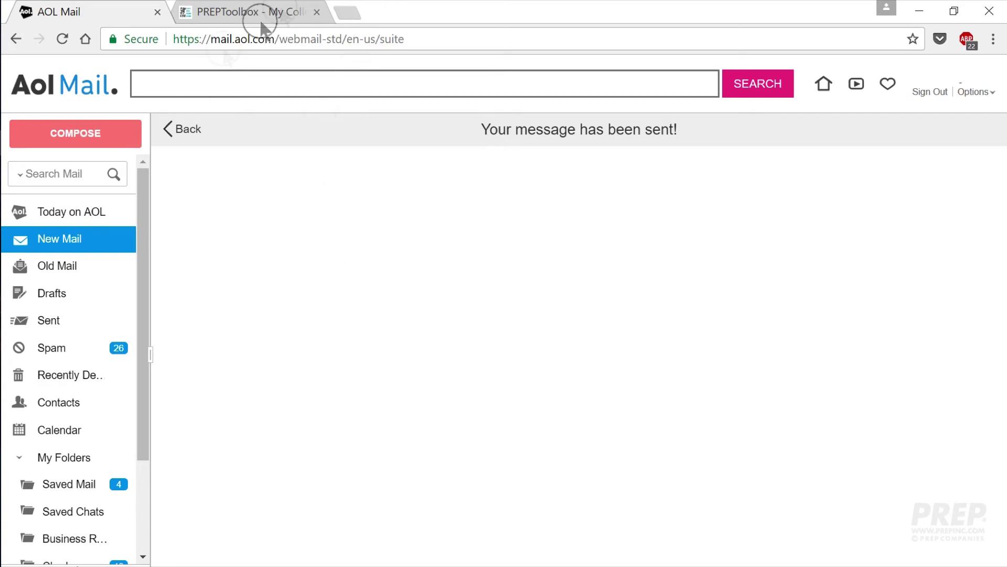
Open the copied collection link in a new browser tab and look over the shared "Negative Patterns in Communication" page
click(344, 11)
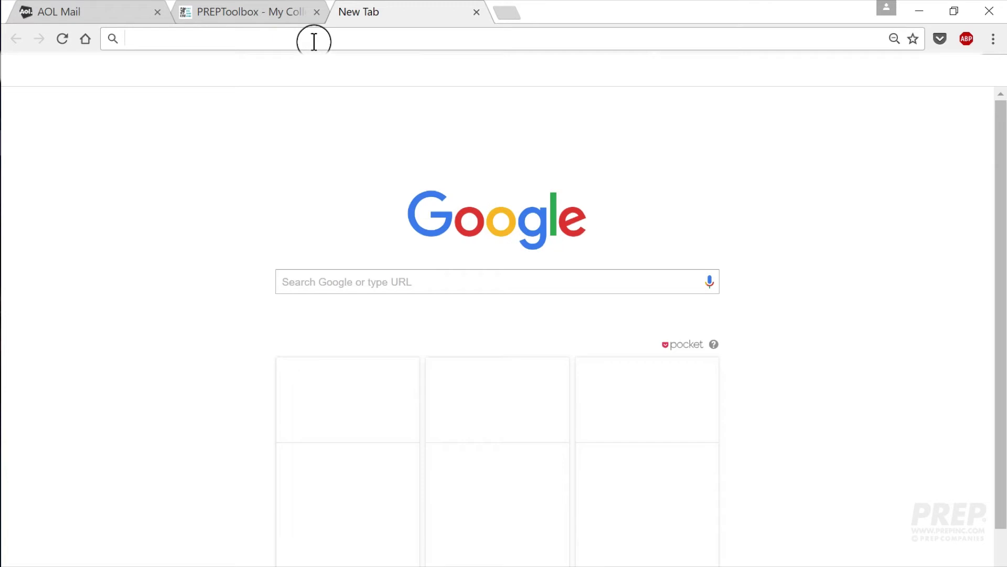
click(312, 41)
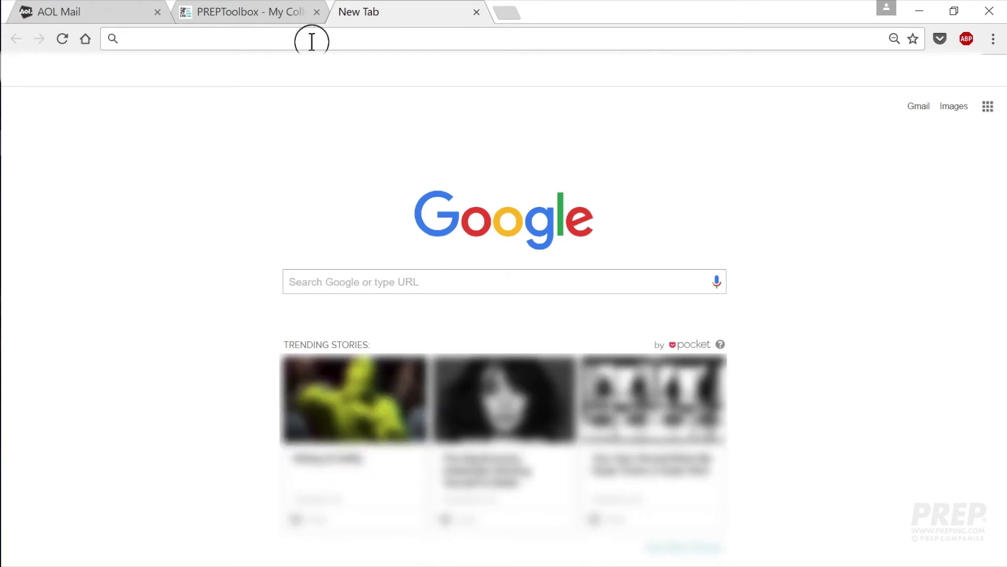
key(ctrl+v)
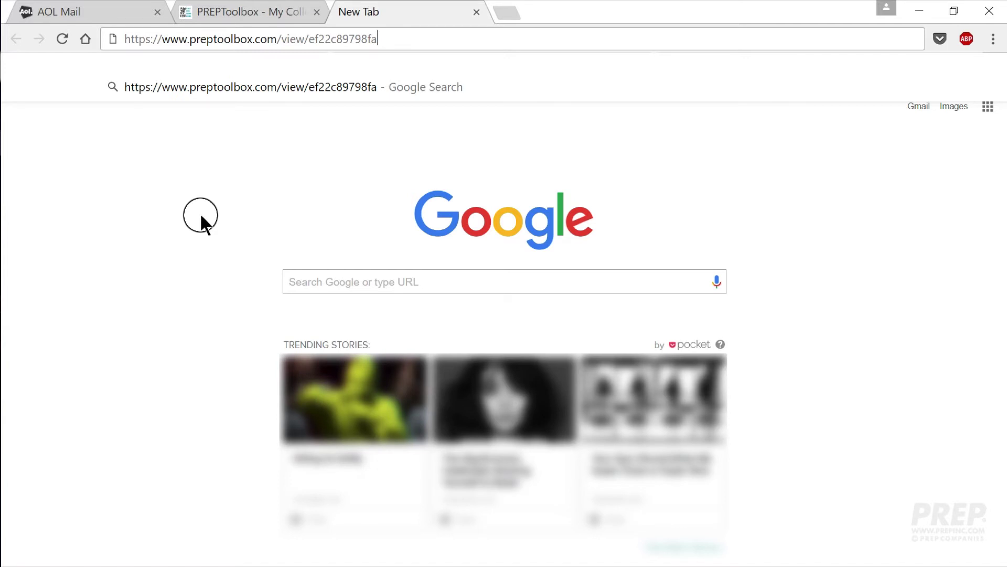
key(Return)
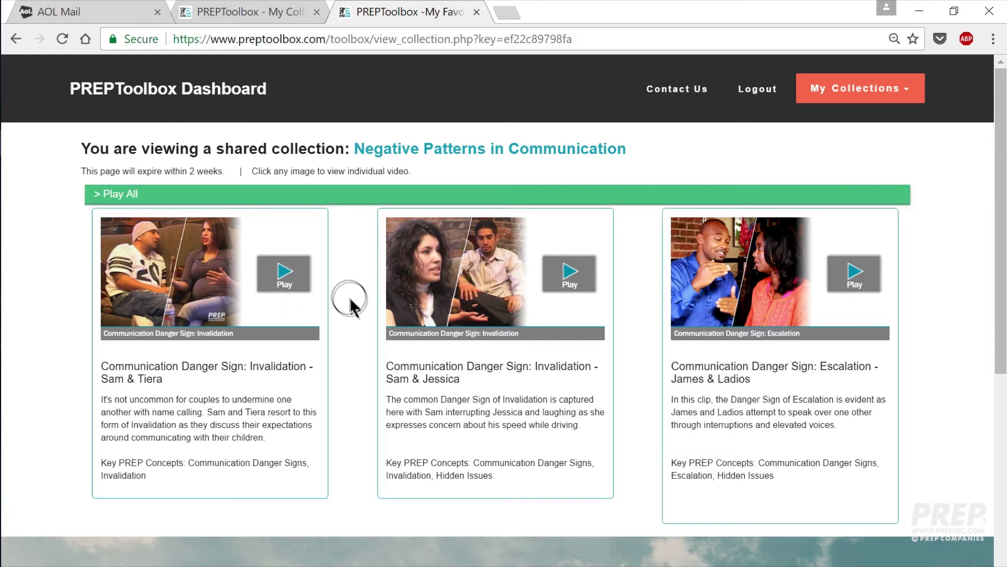
scroll(349, 283, down, 2)
scroll(348, 273, up, 2)
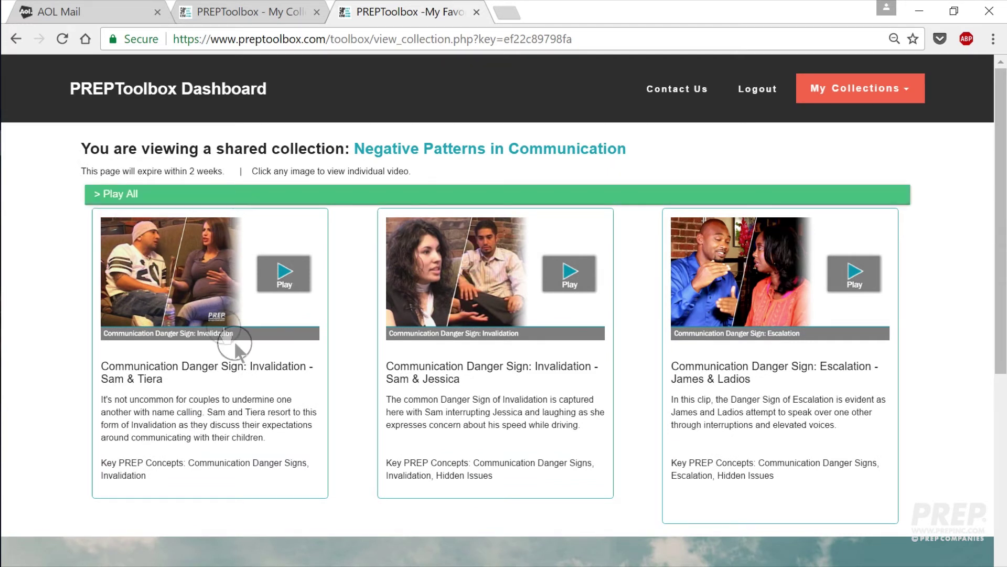
Play part of the second "Communication Danger Sign: Invalidation" video in the shared collection, pause it and close the player
click(581, 278)
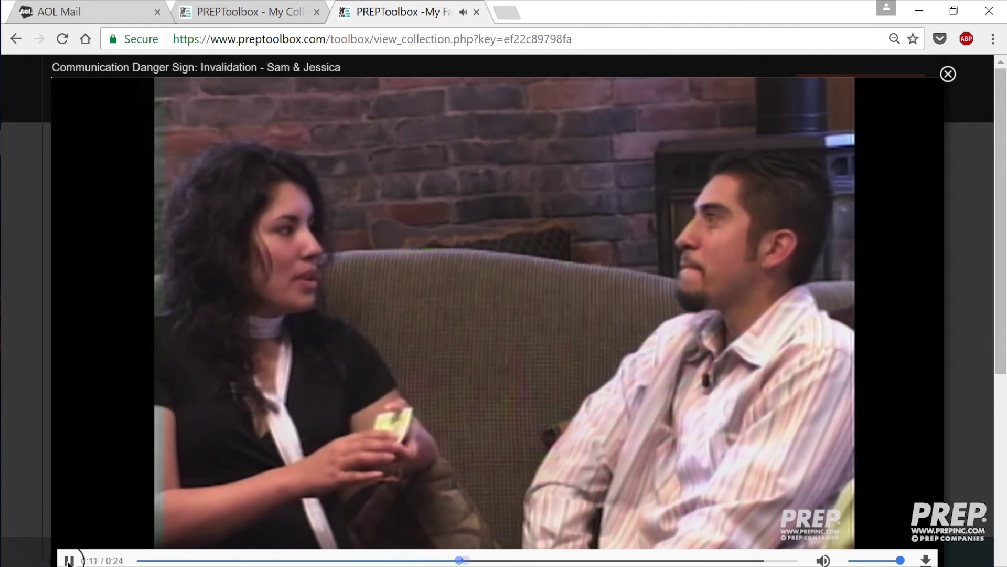
click(68, 561)
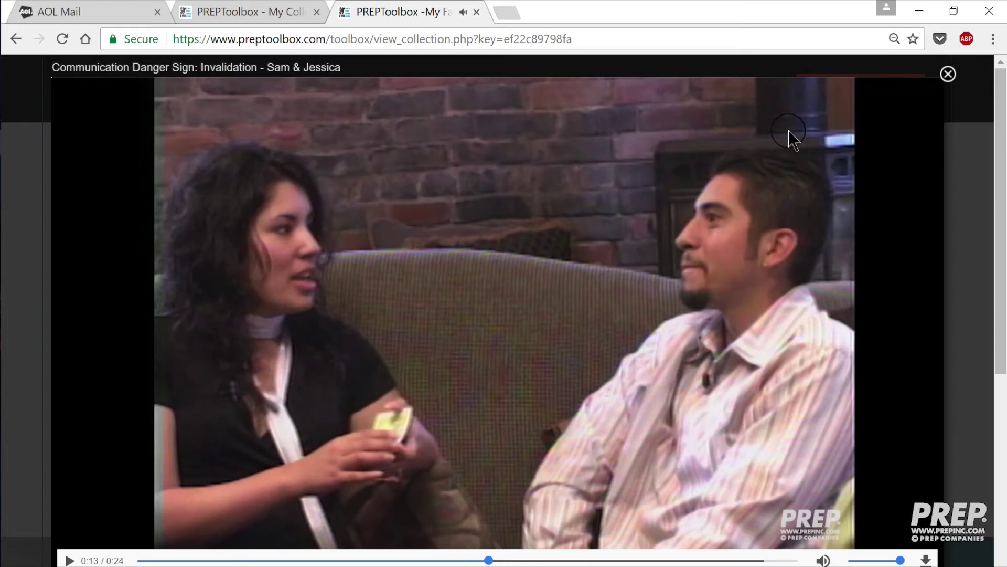
click(948, 74)
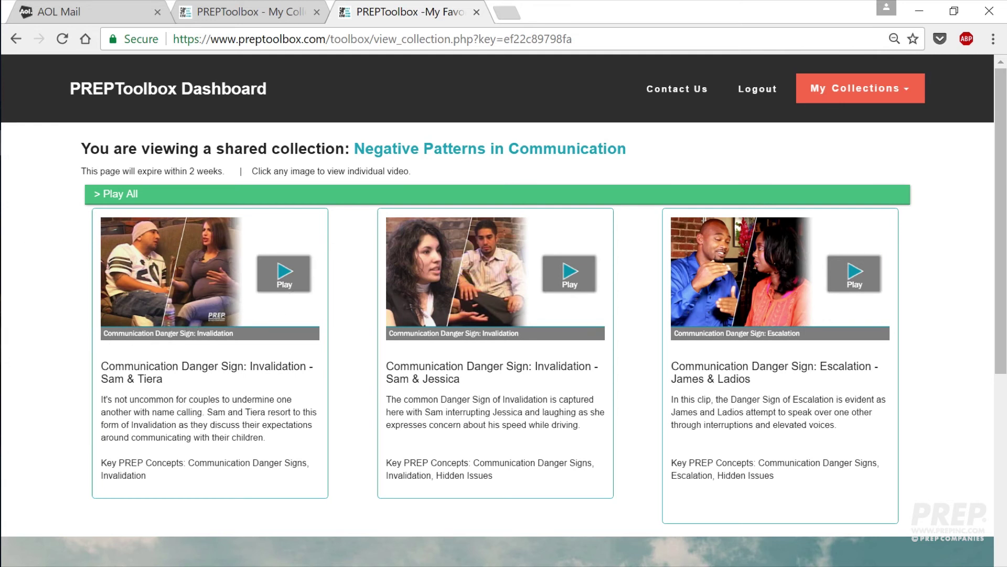
Go back from the My Collections page to the PREPToolbox Dashboard and log out of the account
click(235, 10)
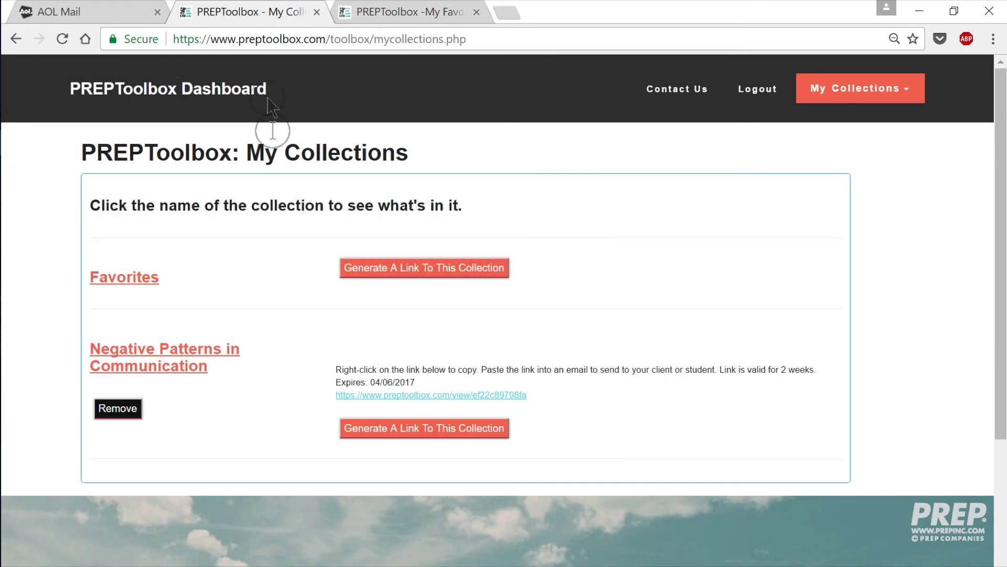
click(150, 99)
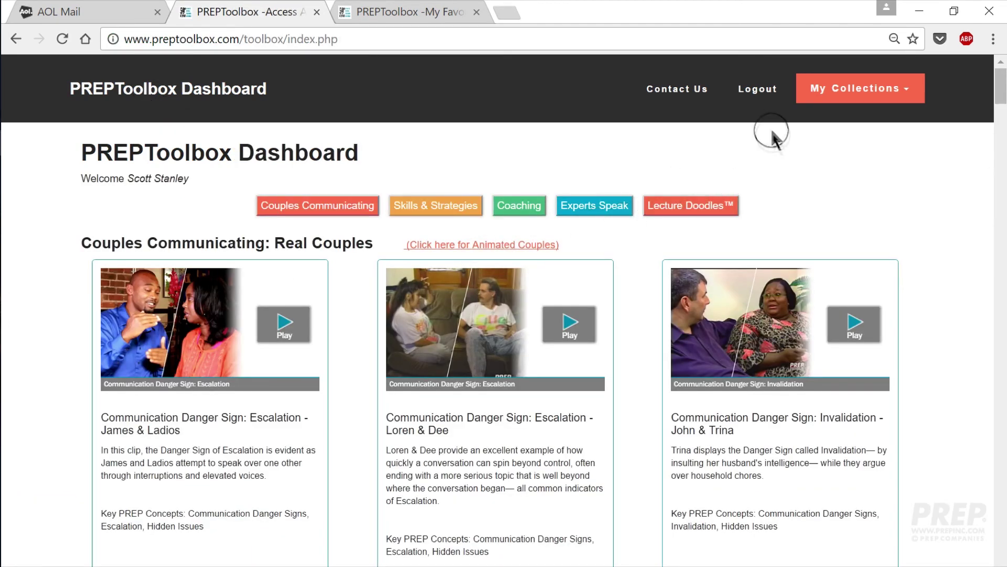
click(759, 90)
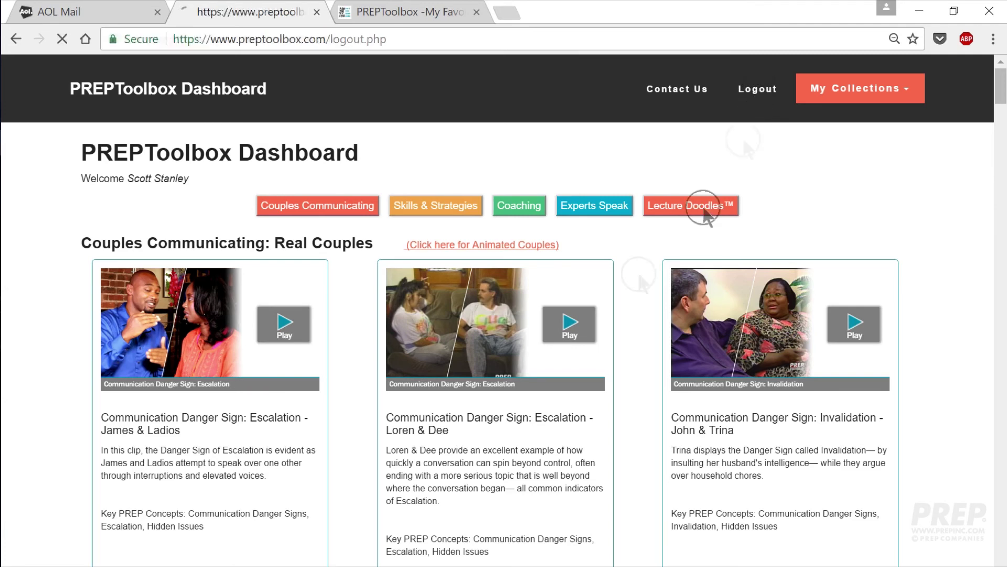